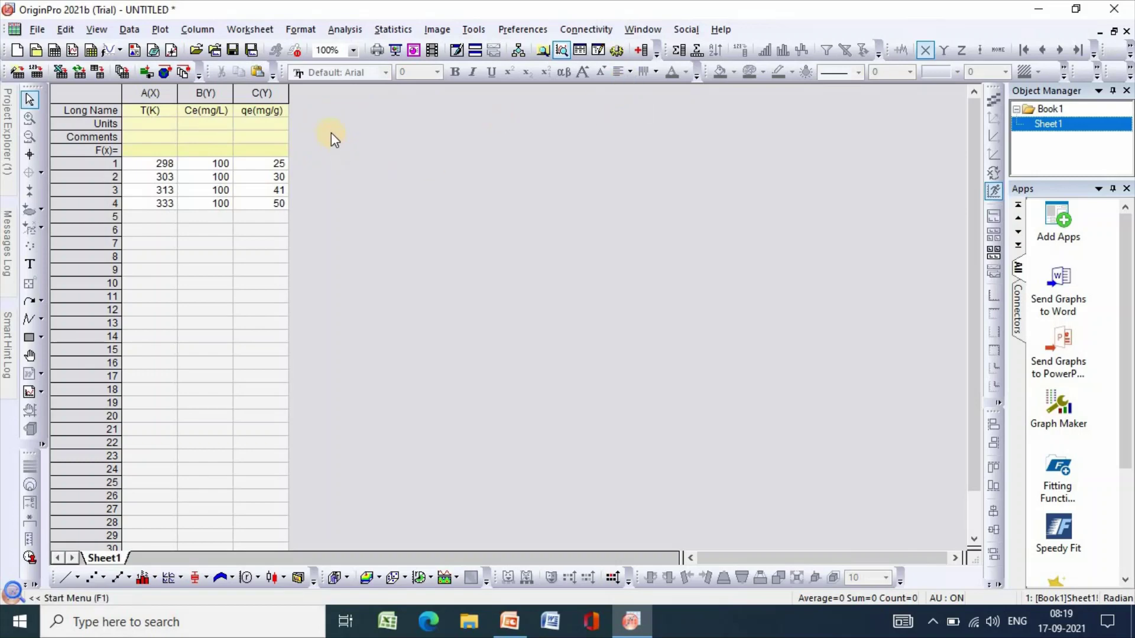
Add a new column after qe(mg/g) and give it the long name "kd =qe/ce"
click(638, 51)
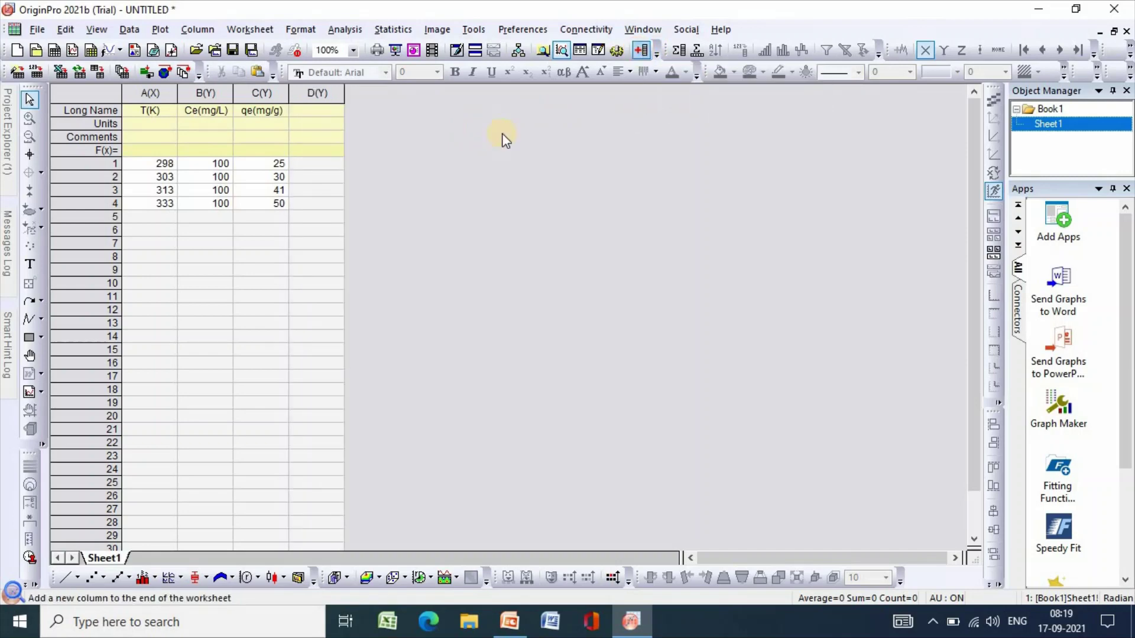
click(313, 113)
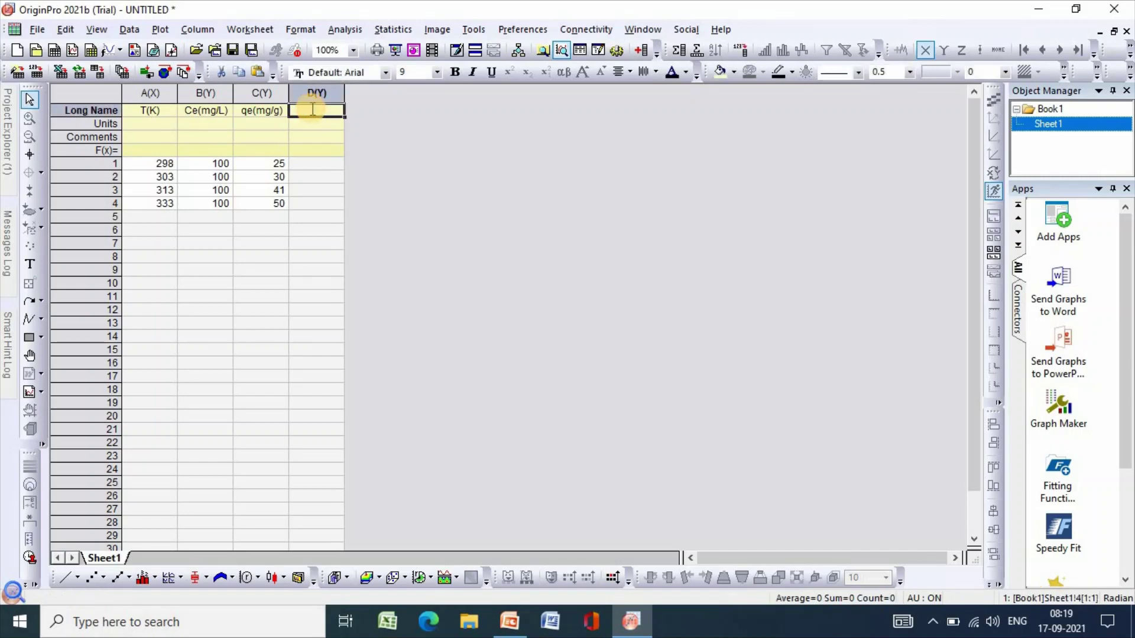
text(kd =)
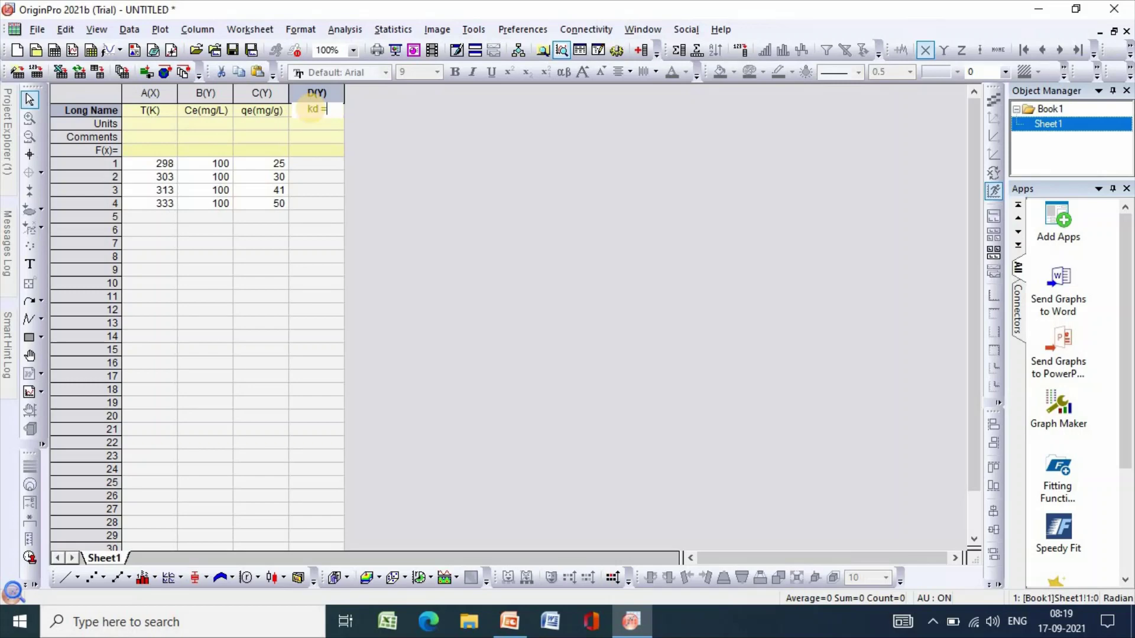
text(qe/ce)
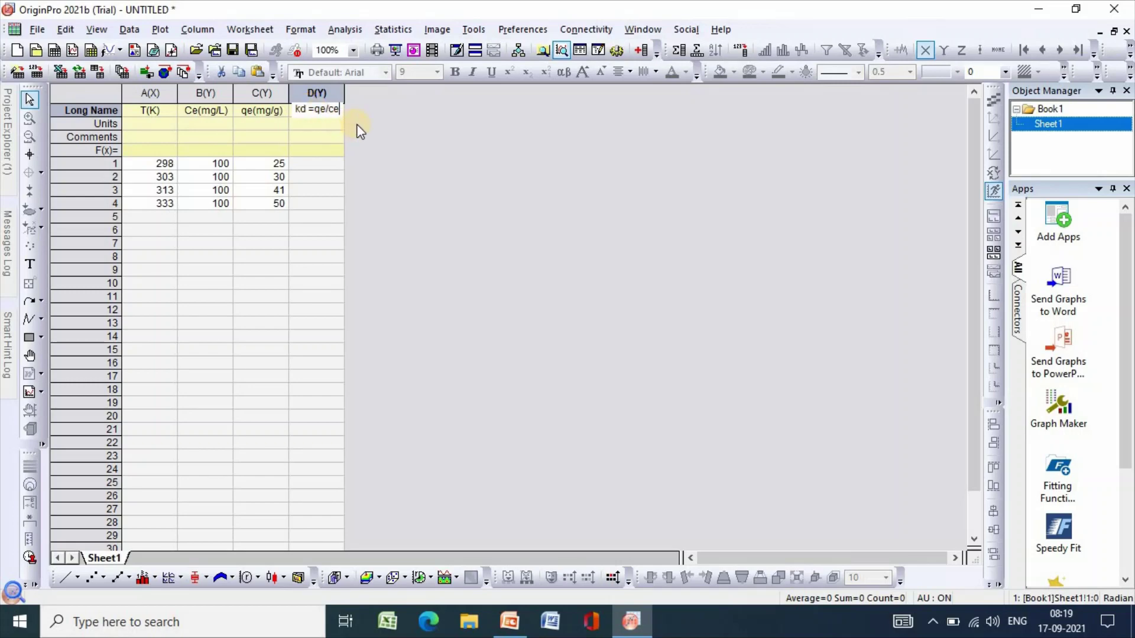
Fill the kd column with the formula Col("qe(mg/g)")/Col("Ce(mg/L)")
click(324, 92)
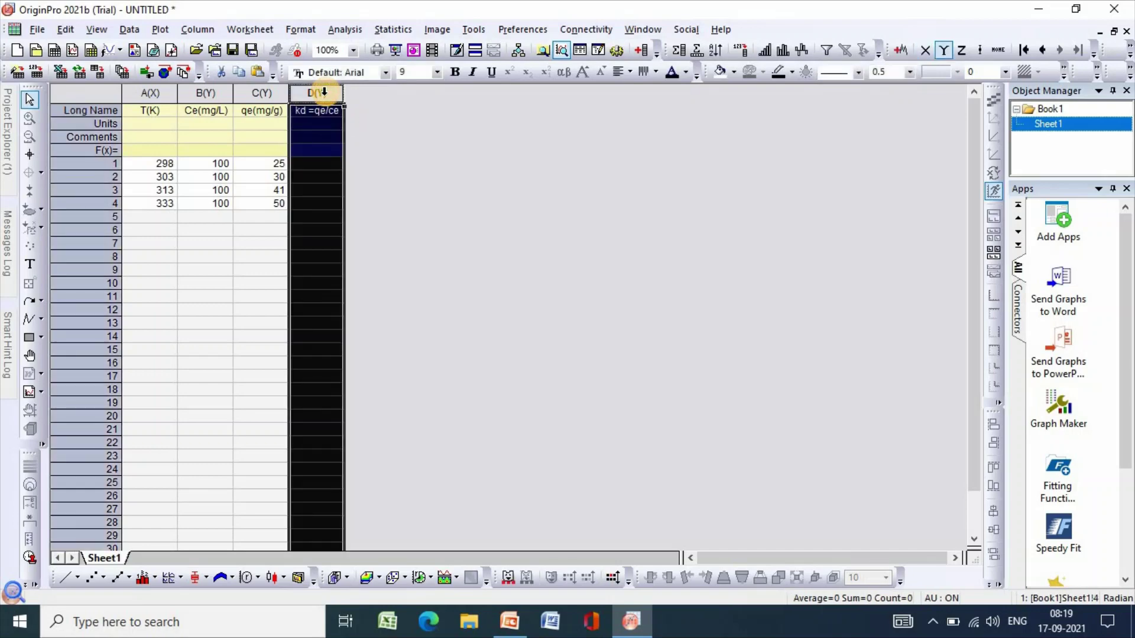
right_click(315, 127)
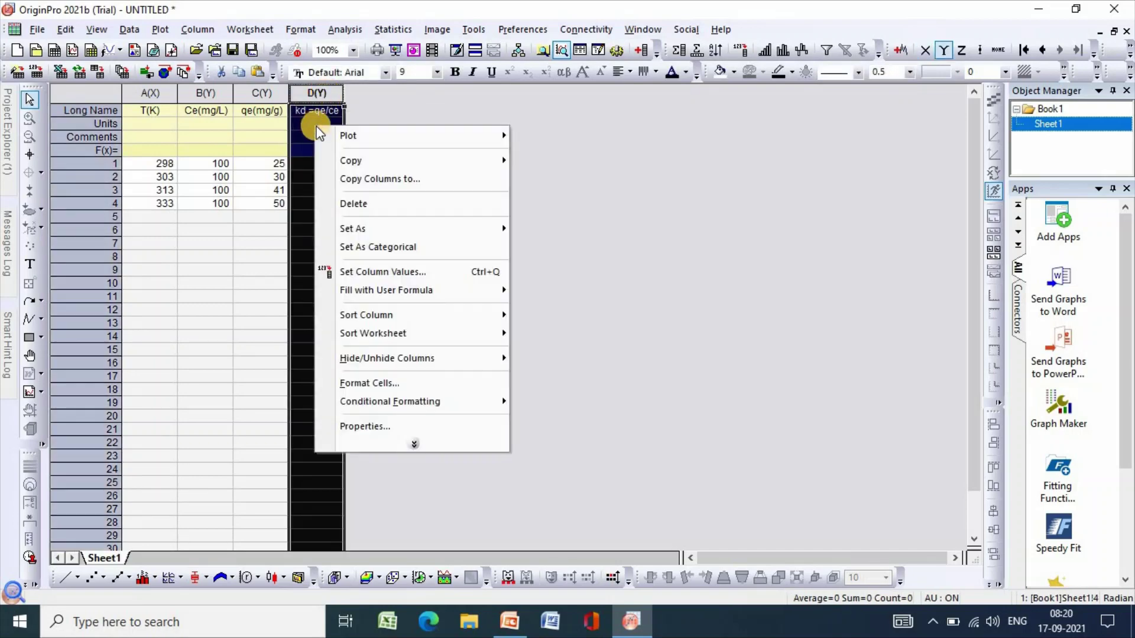
click(374, 276)
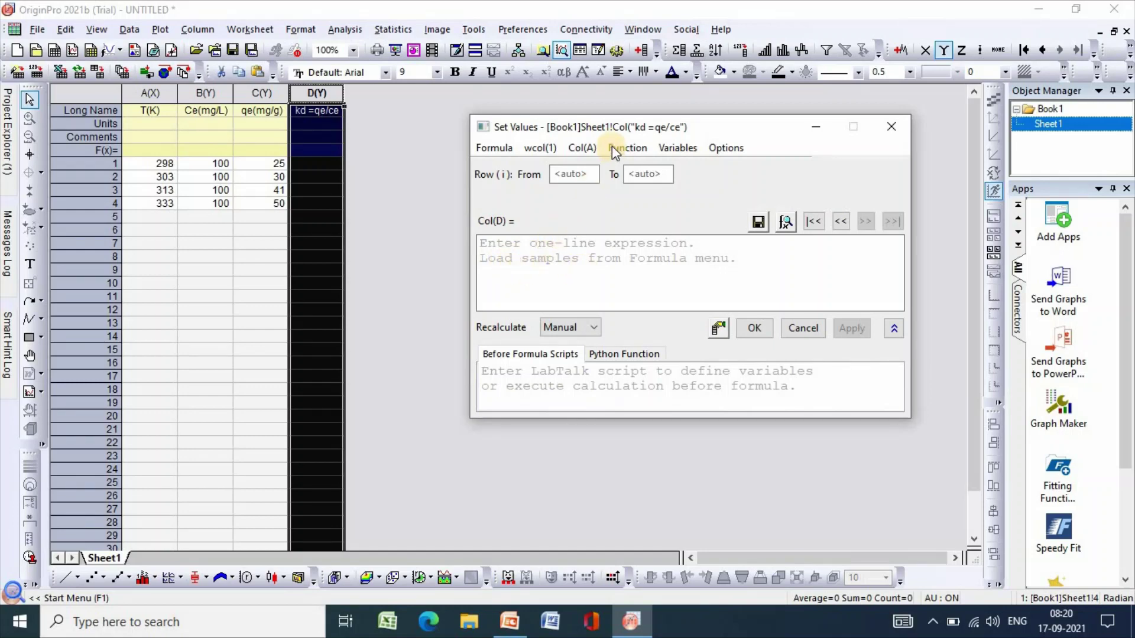
click(585, 148)
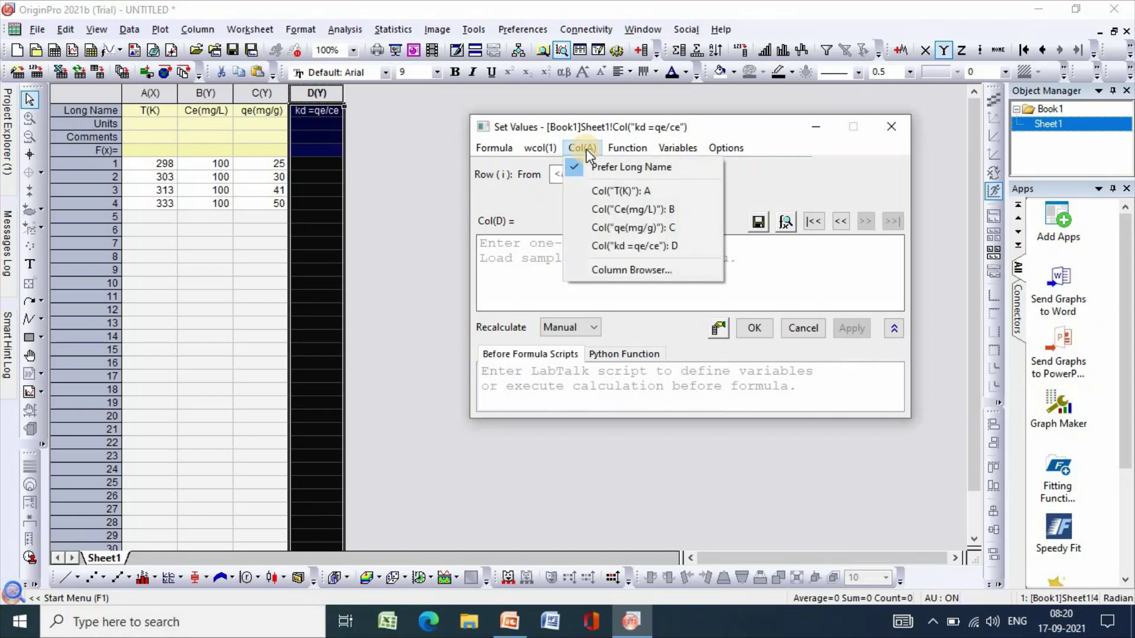
click(649, 227)
text(/g)")/)
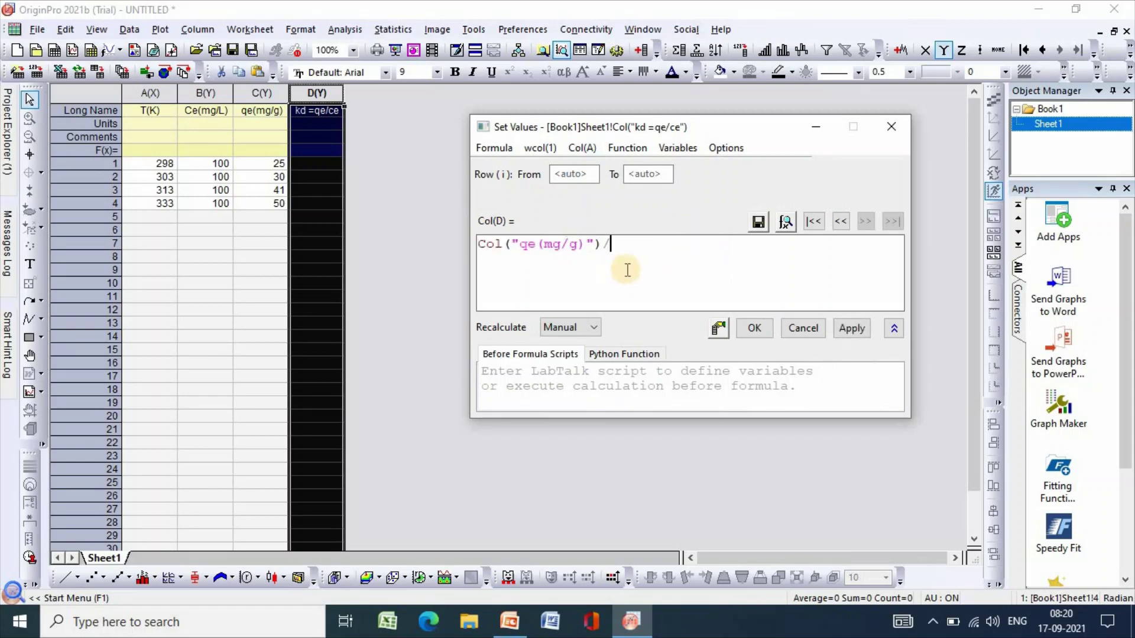
click(591, 148)
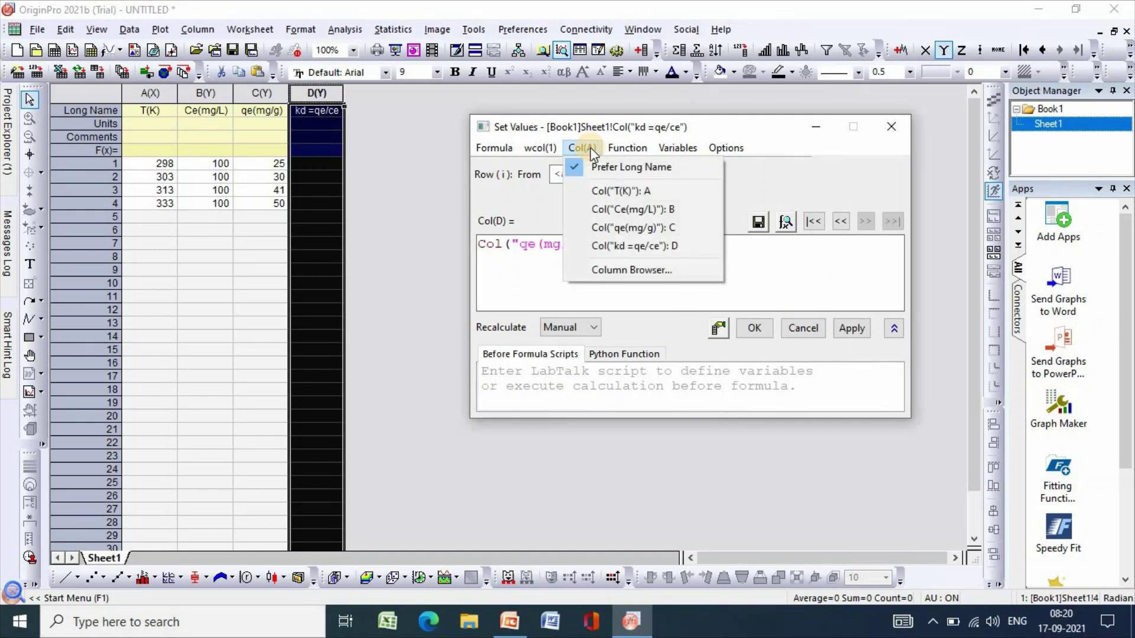
click(649, 215)
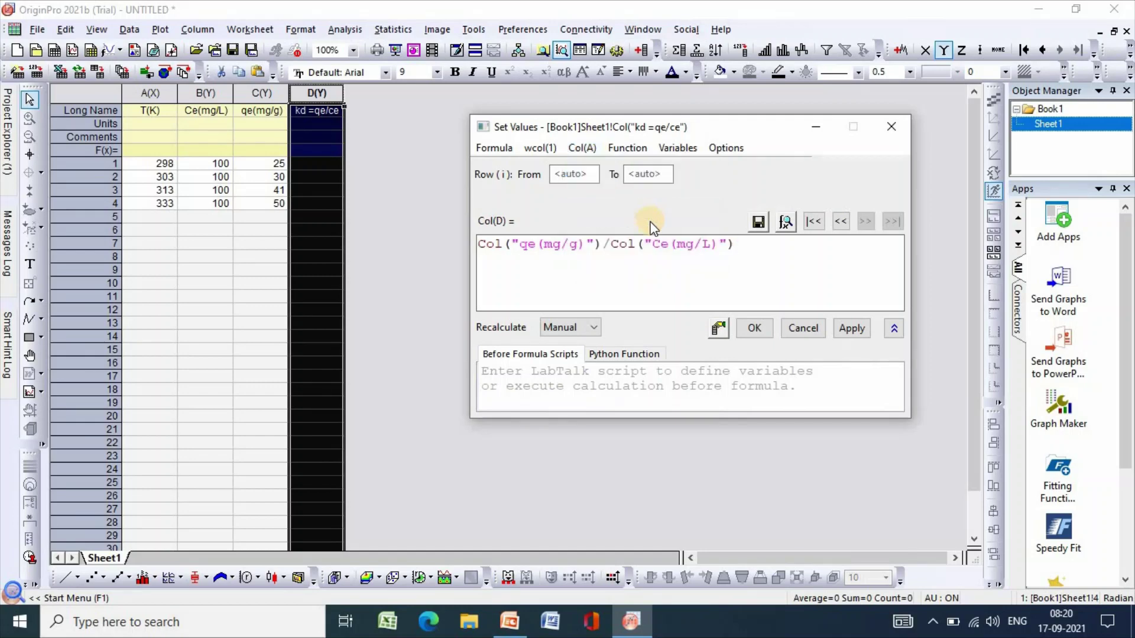
click(853, 330)
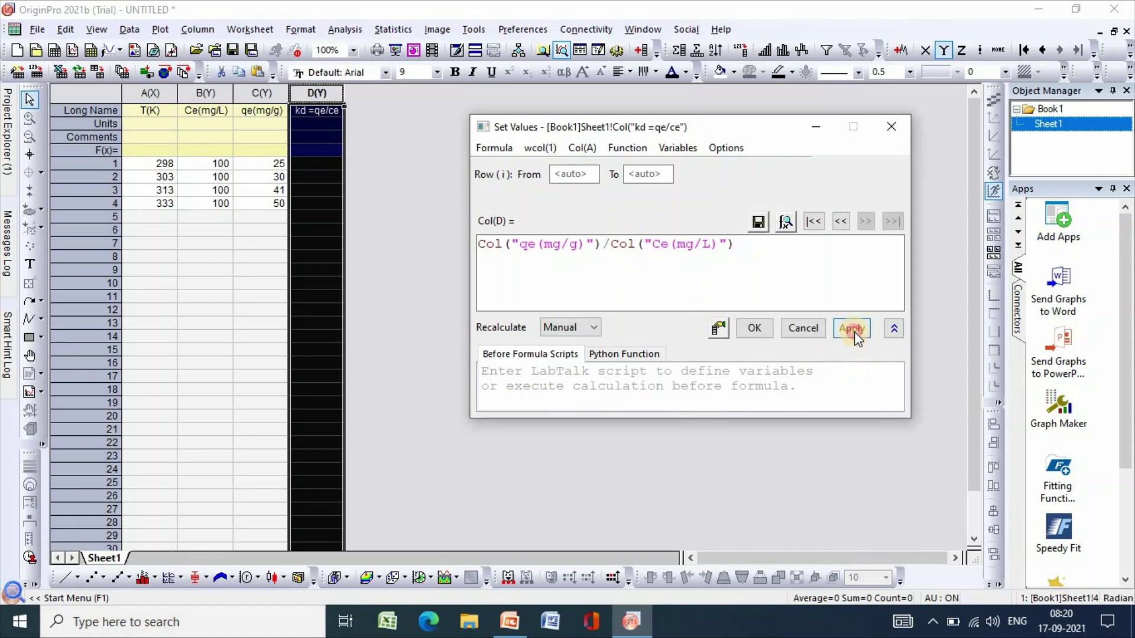
click(853, 329)
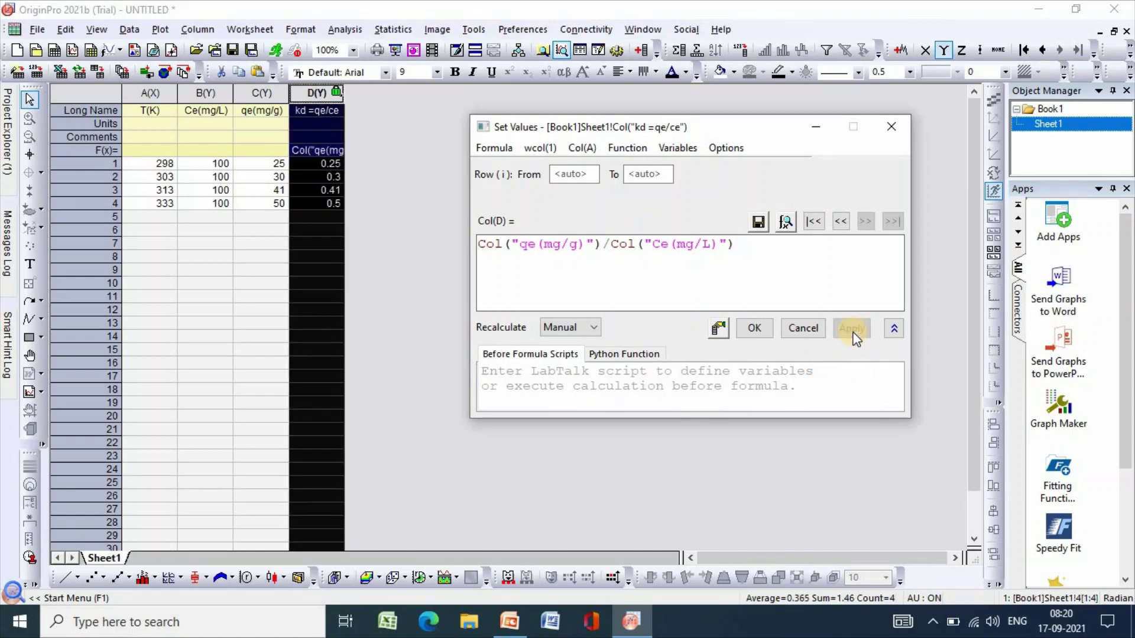
click(755, 328)
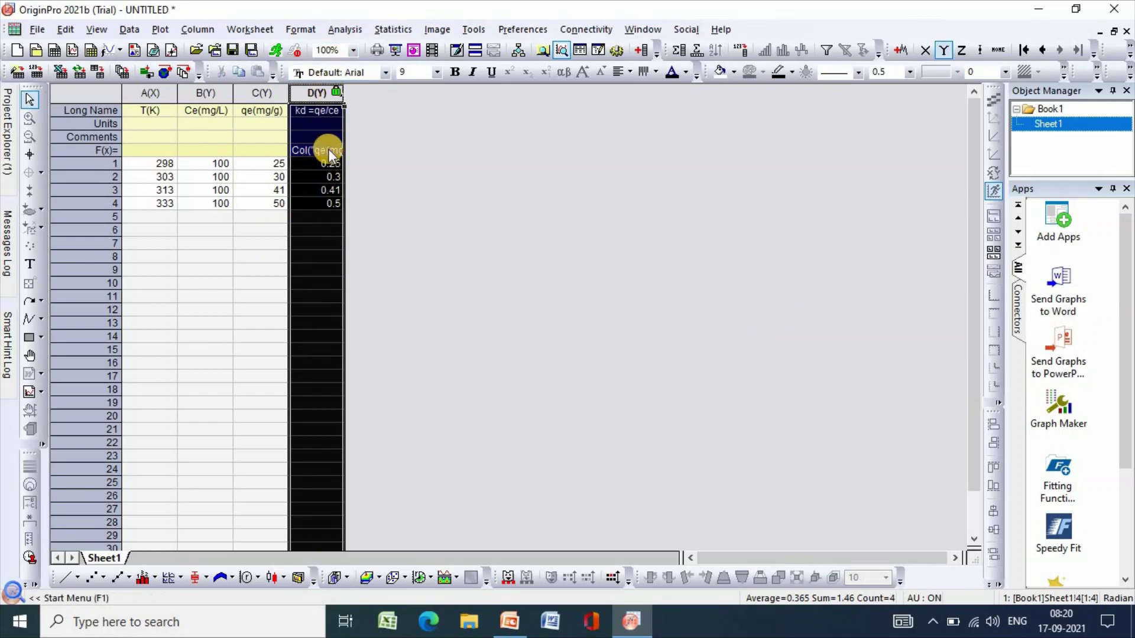
click(384, 101)
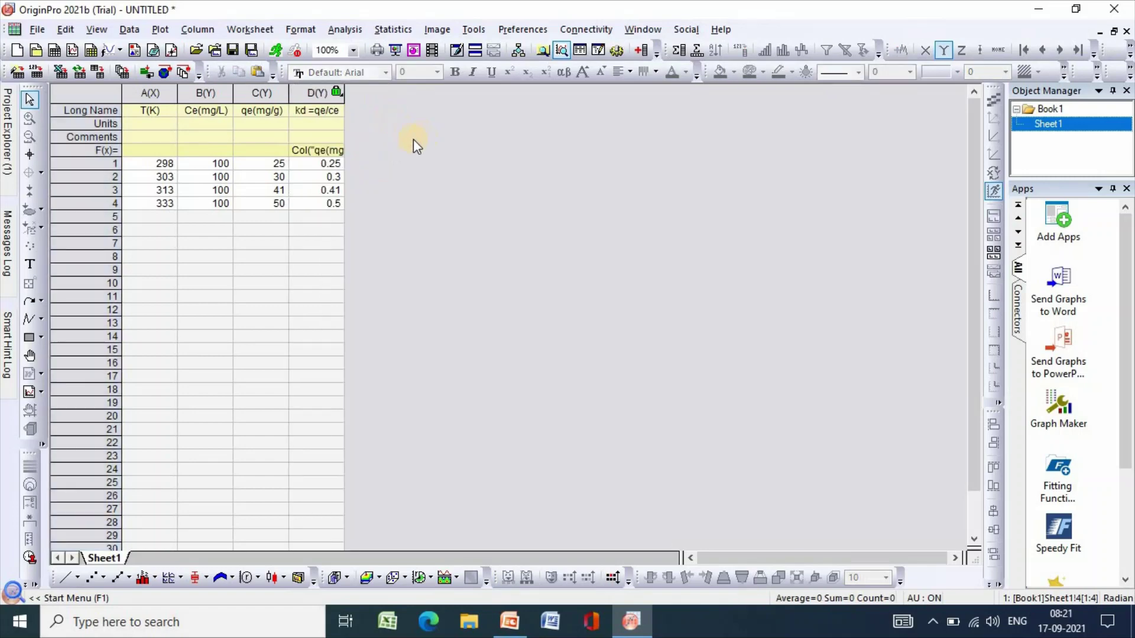
Add another column at the end of the worksheet and give it the long name "lnKd"
click(637, 51)
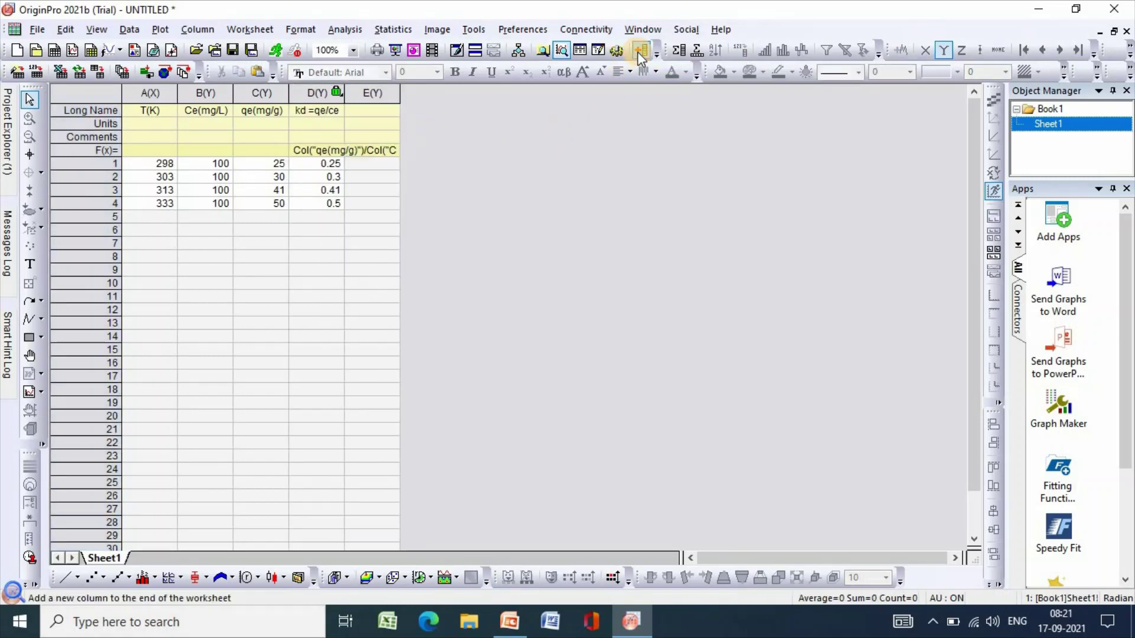
click(369, 113)
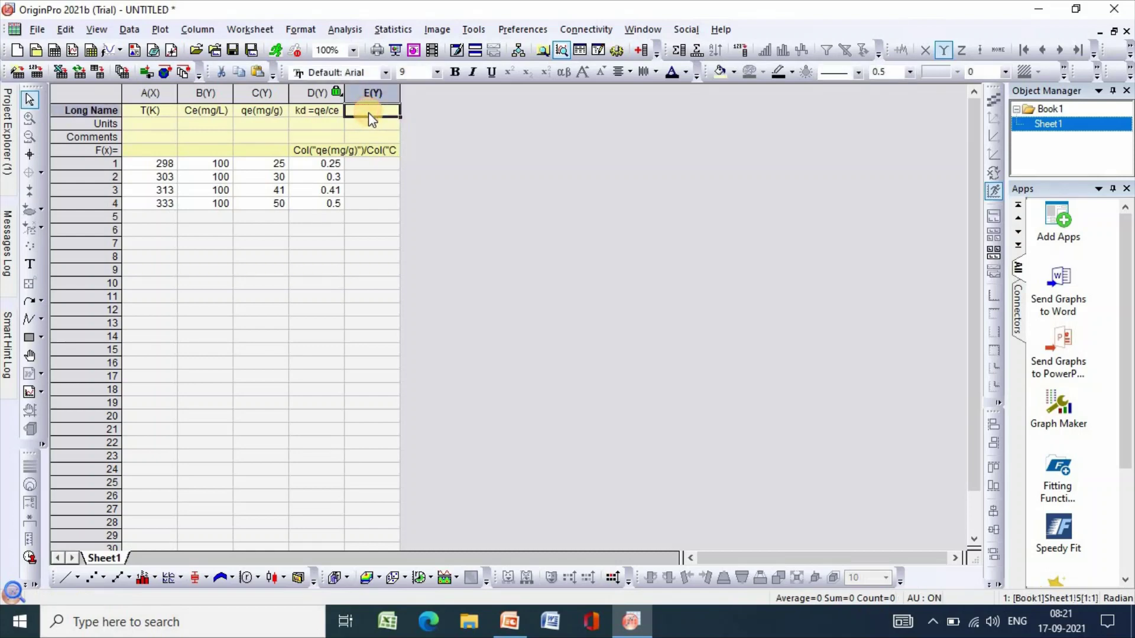
text(ln)
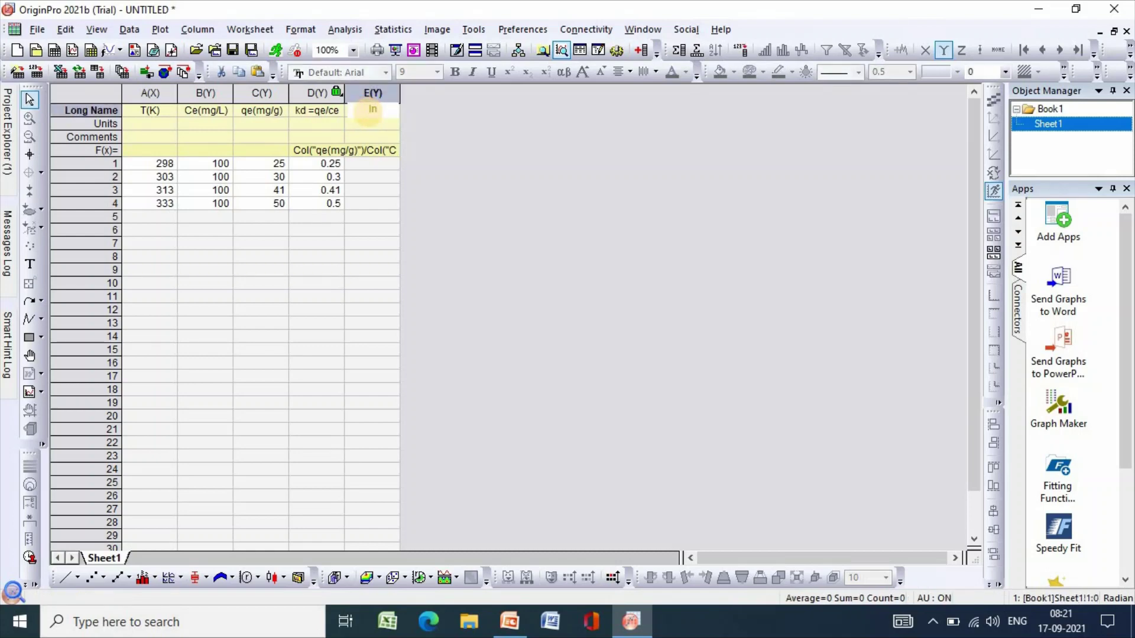
text(Kd)
click(416, 127)
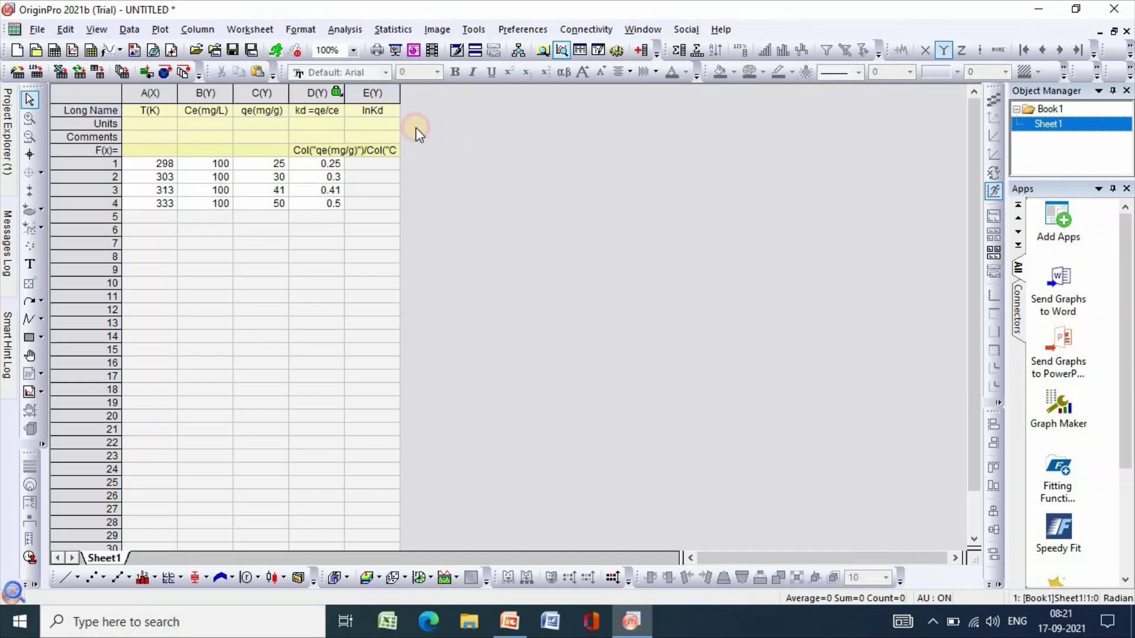
Fill the lnKd column with the formula ln(Col("kd =qe/ce"))
click(372, 93)
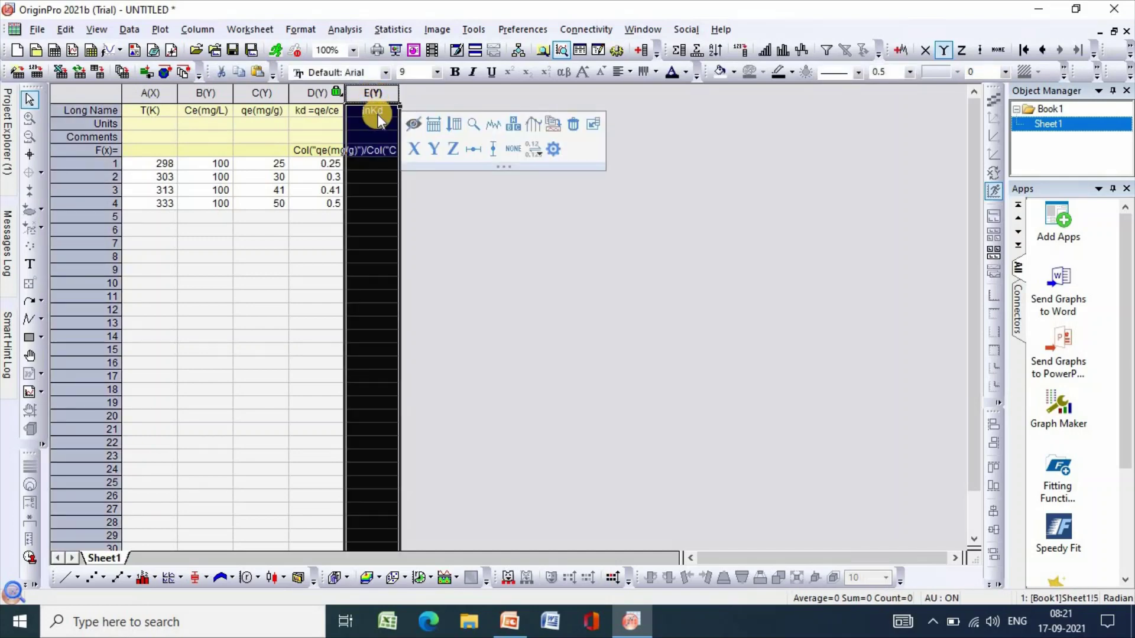
right_click(377, 115)
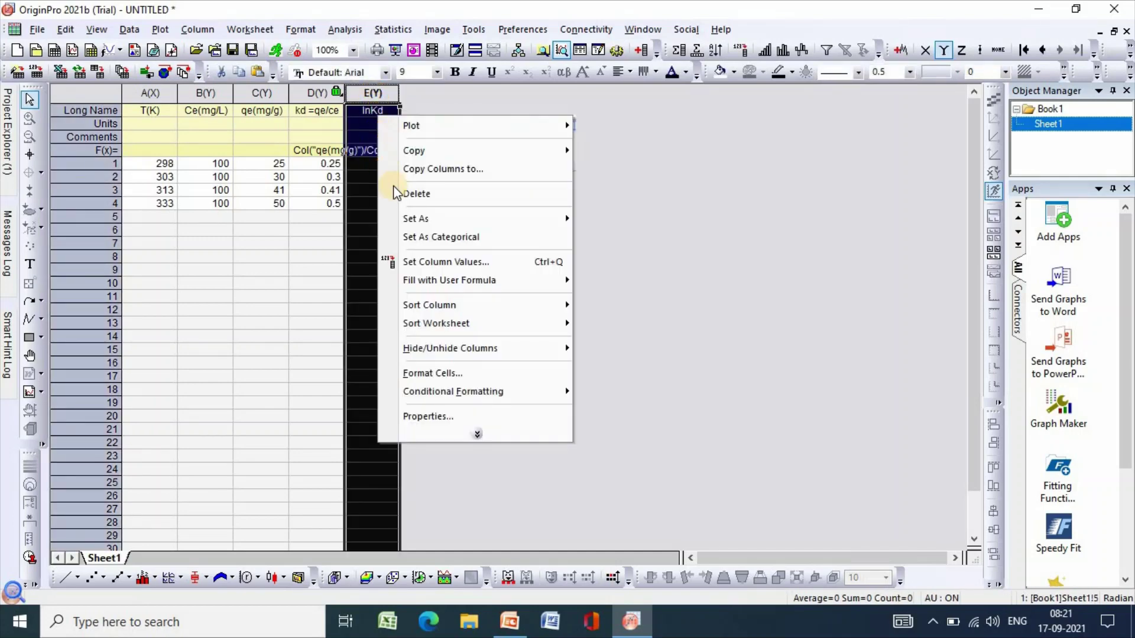
click(437, 261)
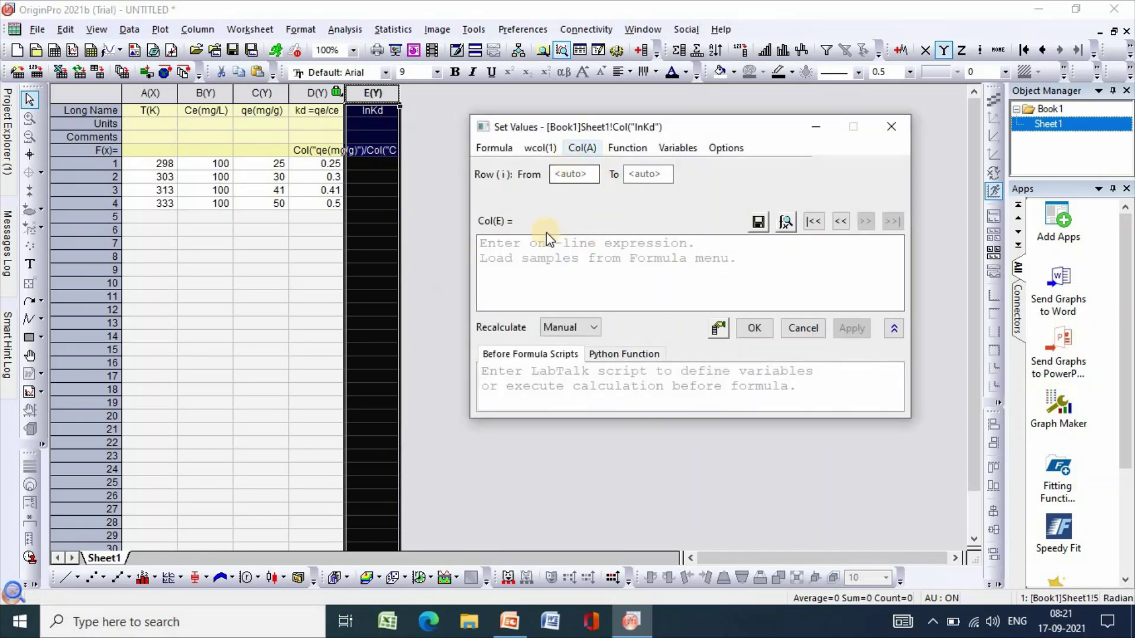
text(l)
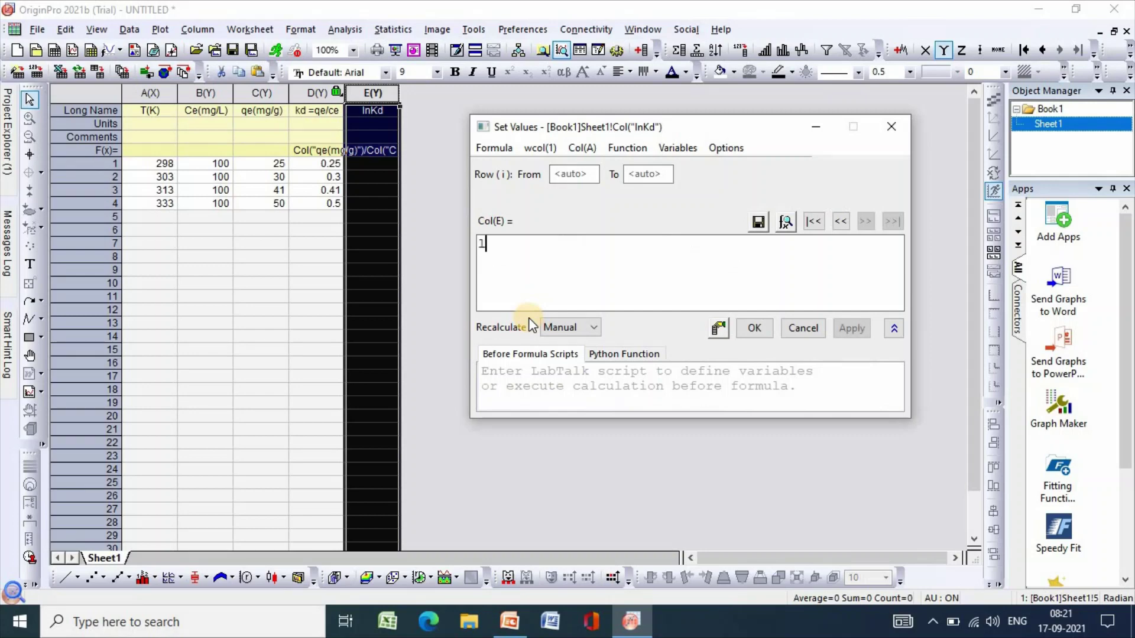
text(n)
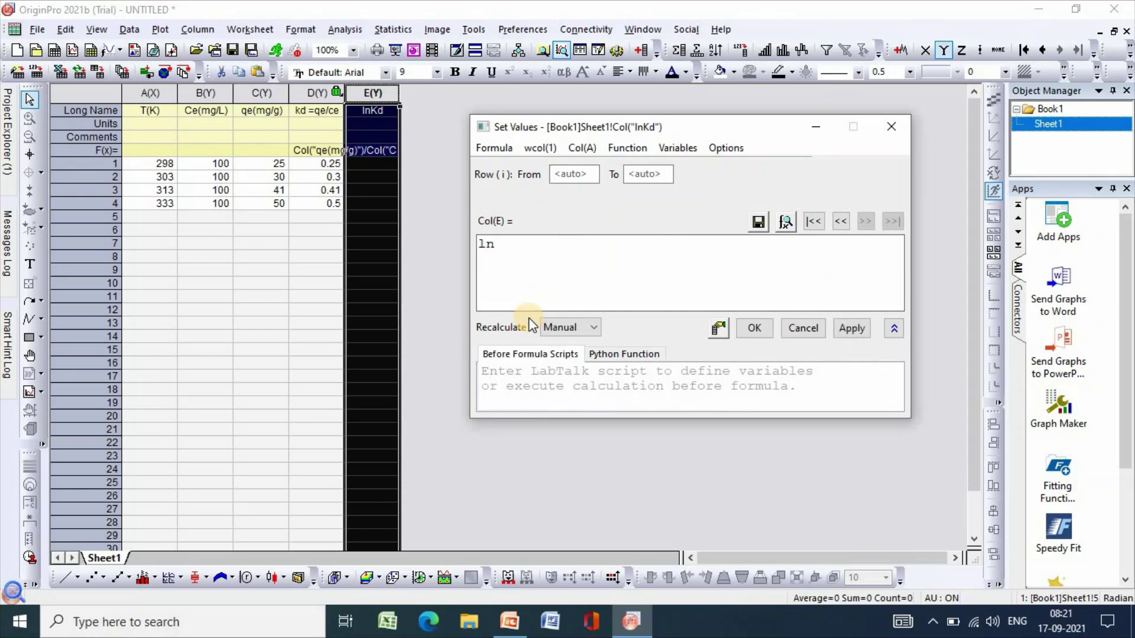
text(()
click(588, 150)
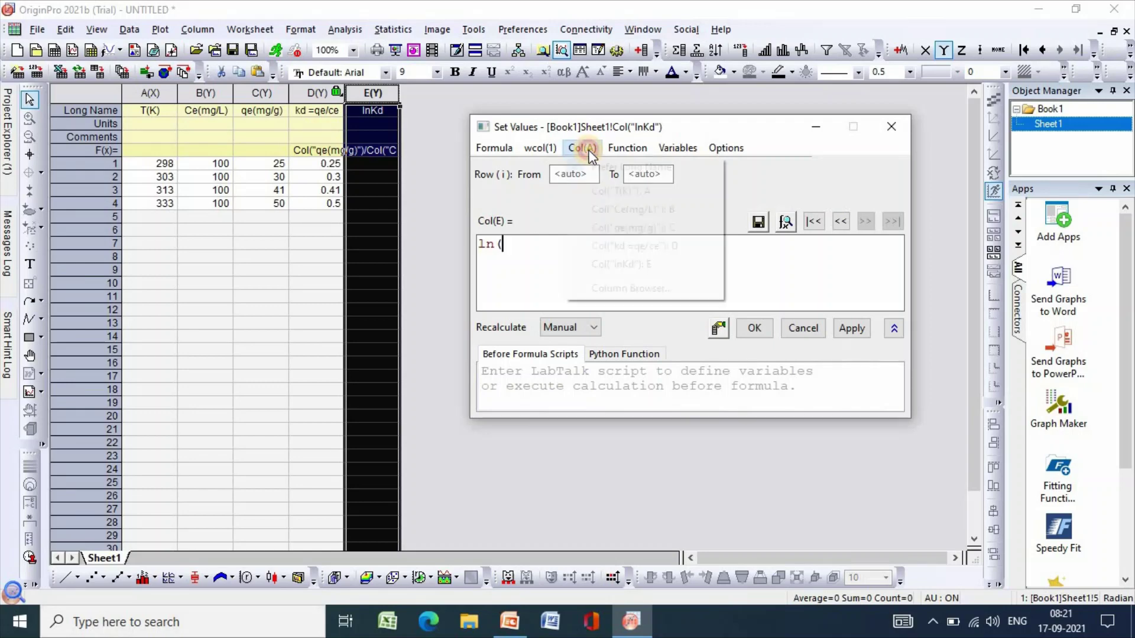
click(634, 247)
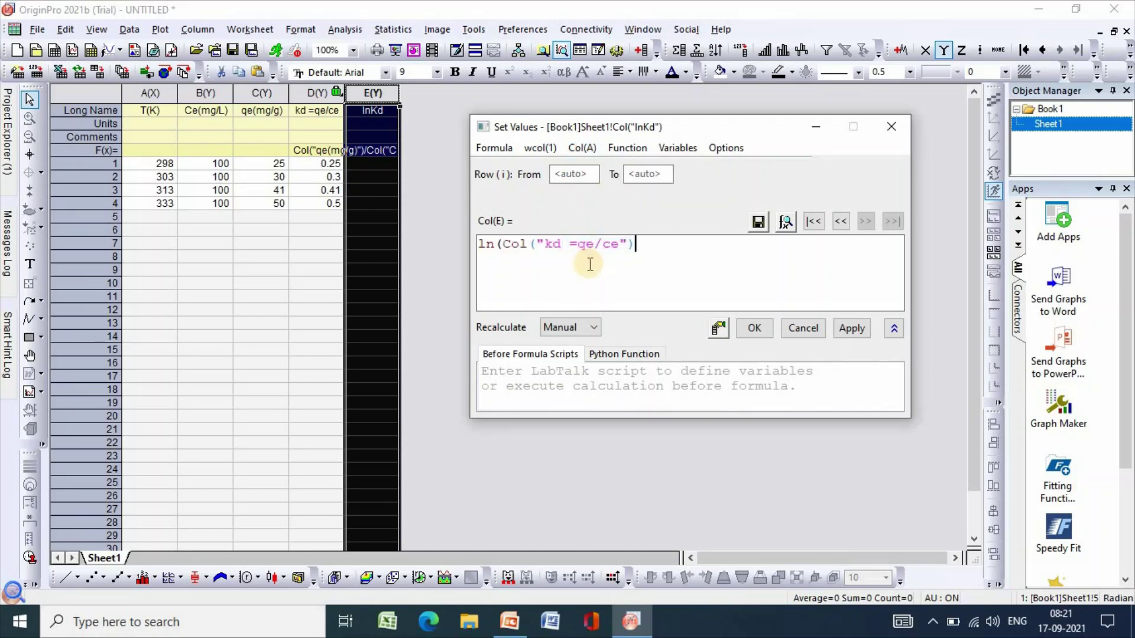
text())
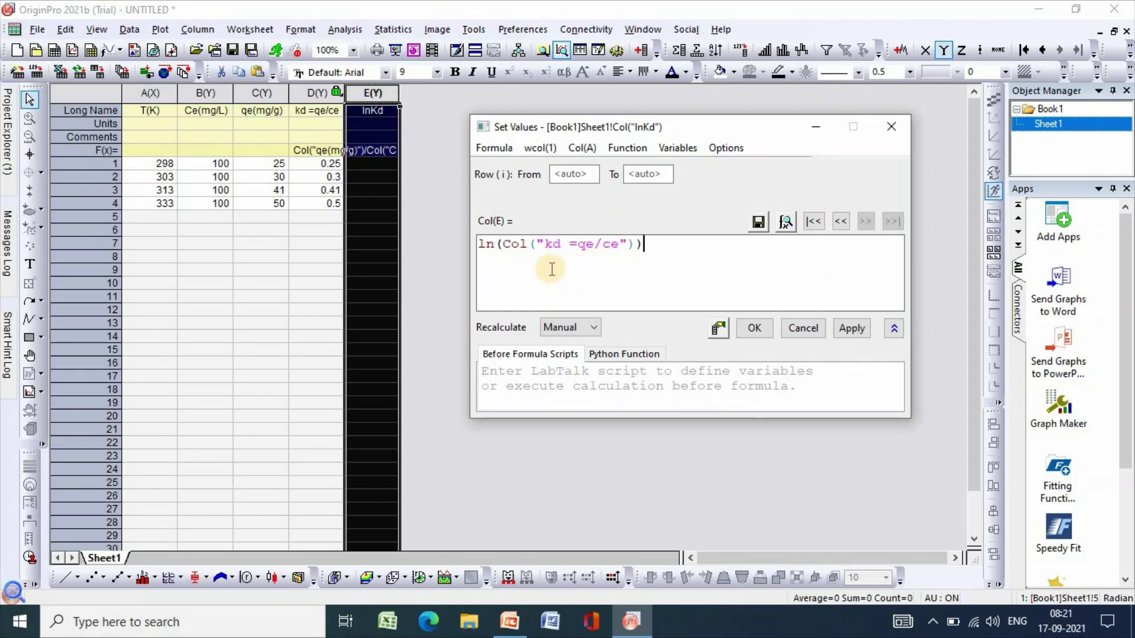
click(528, 244)
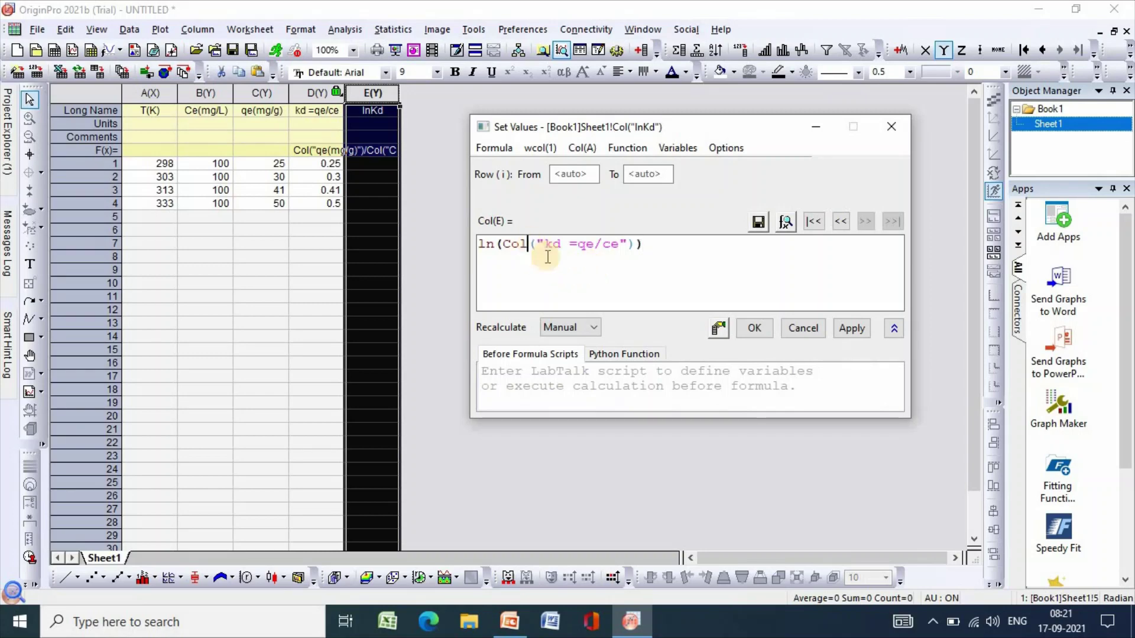
click(681, 258)
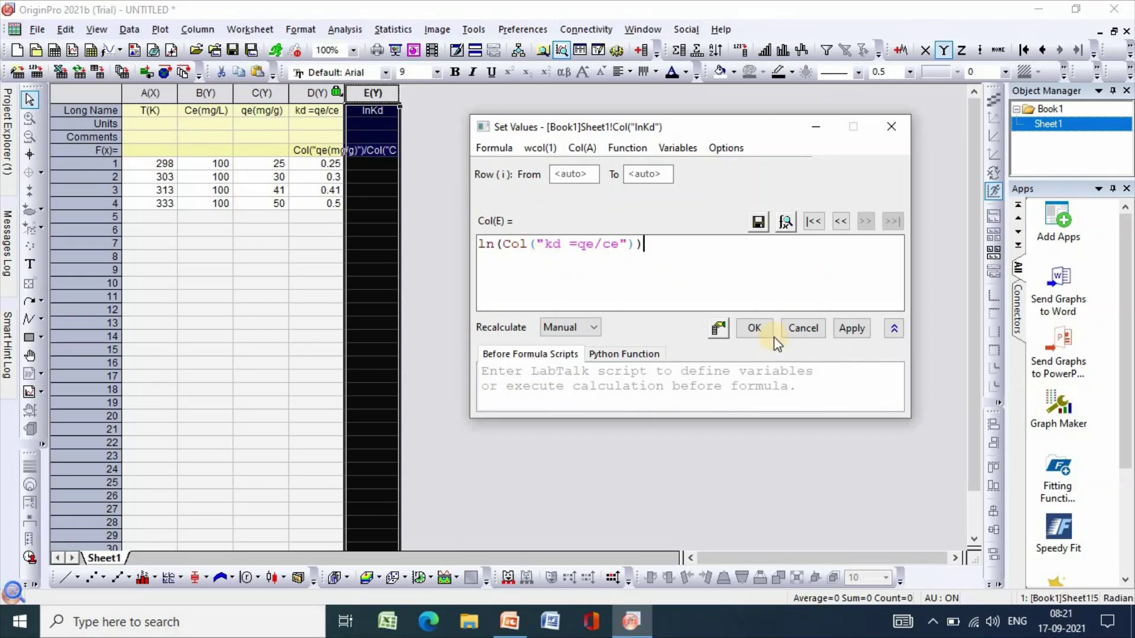
click(852, 329)
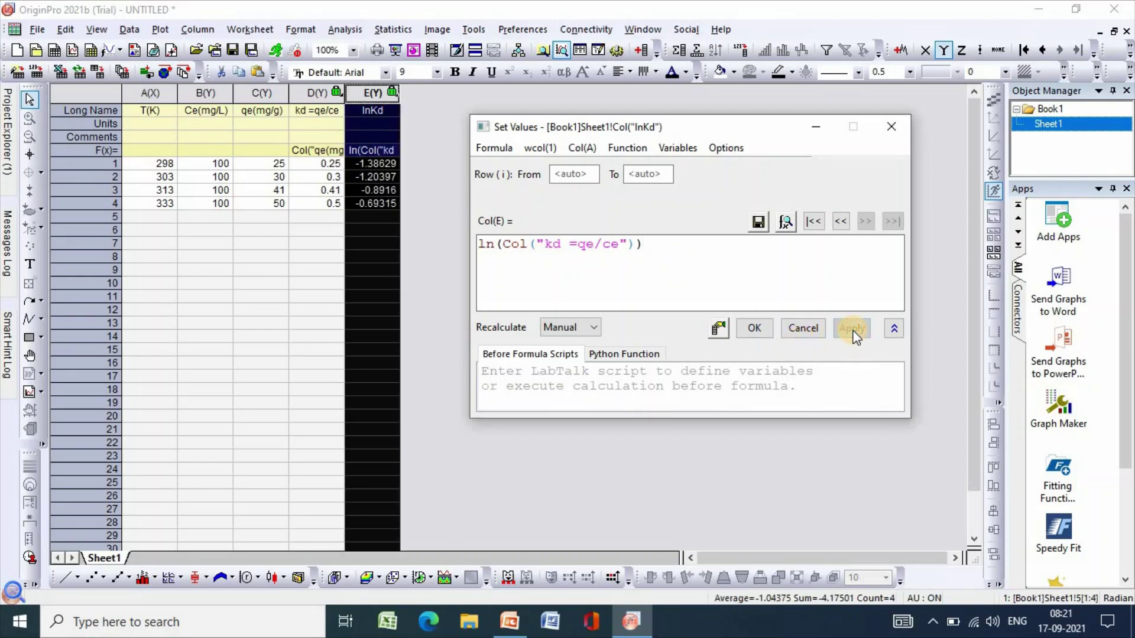
click(750, 329)
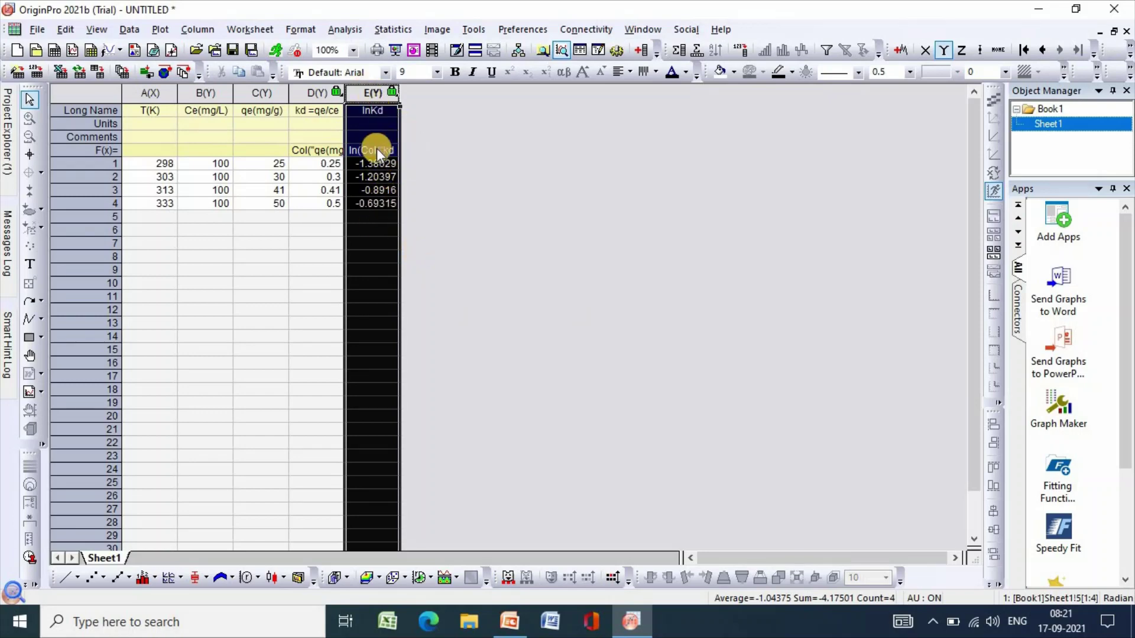
click(432, 177)
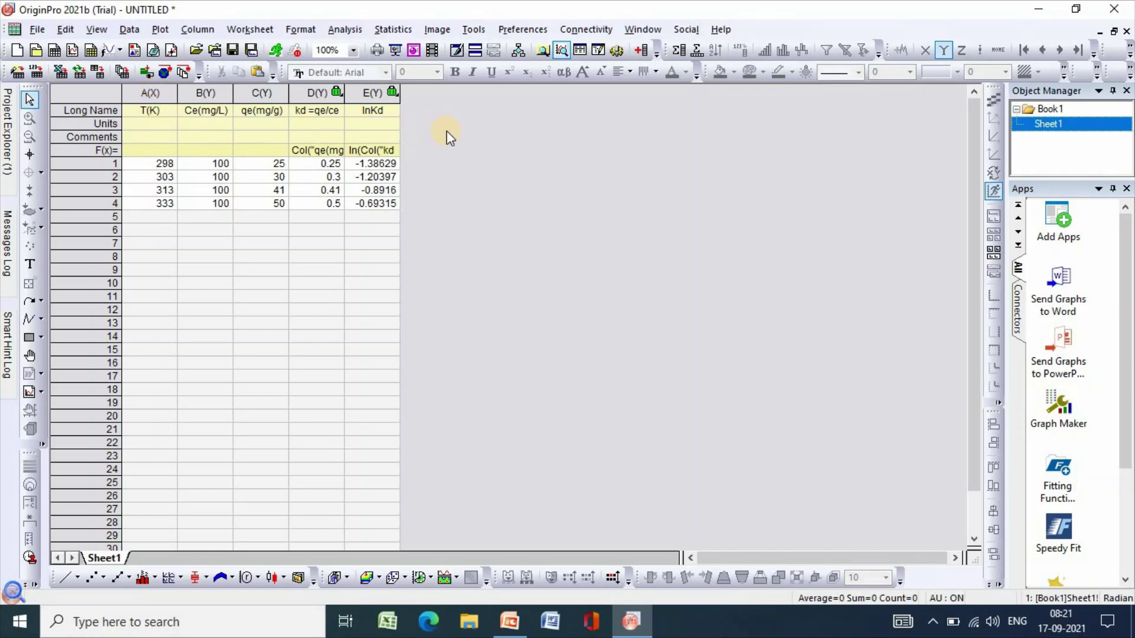
Add a new column at the end of the worksheet and give it the long name "1/T(K-1)"
click(640, 50)
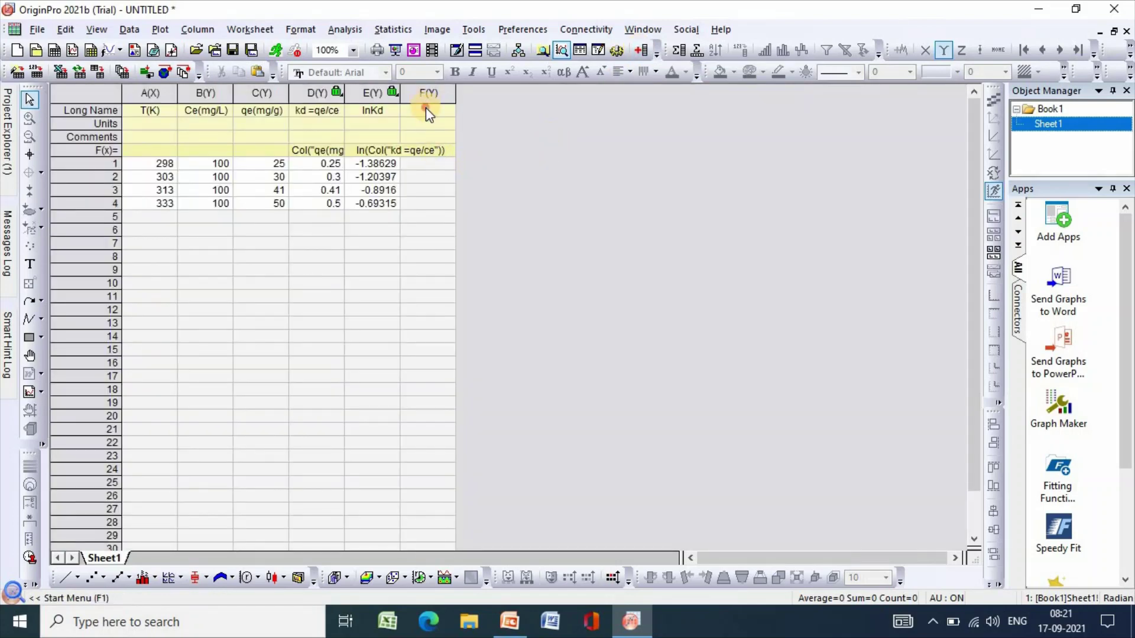
click(425, 107)
text(1/)
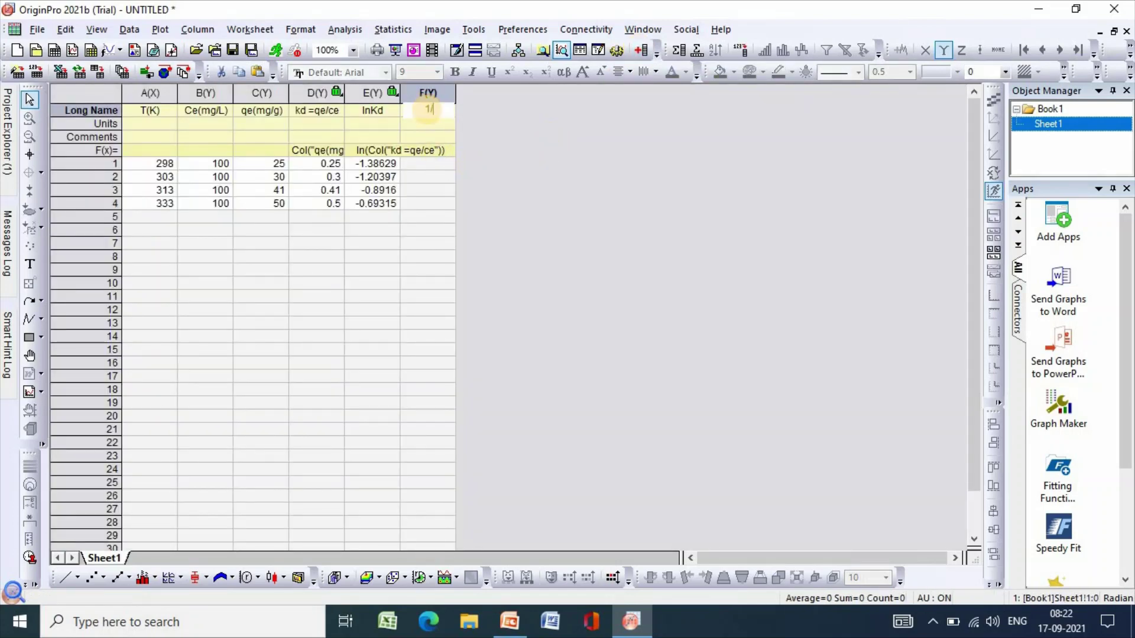
text(T(K-1)
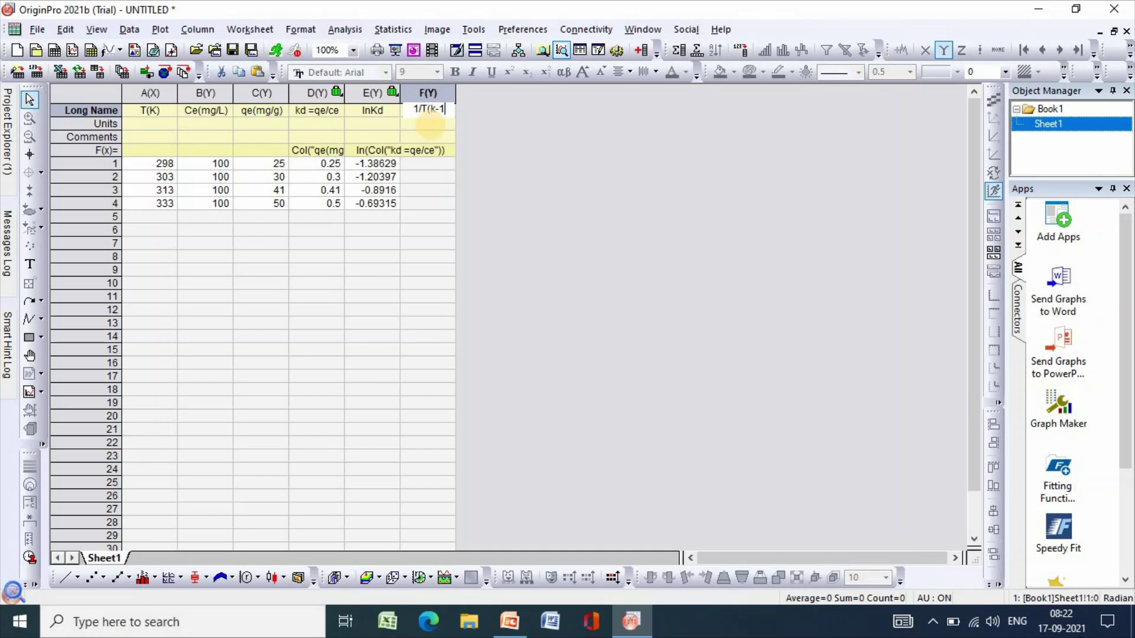
text())
click(433, 110)
key(BackSpace)
text(K)
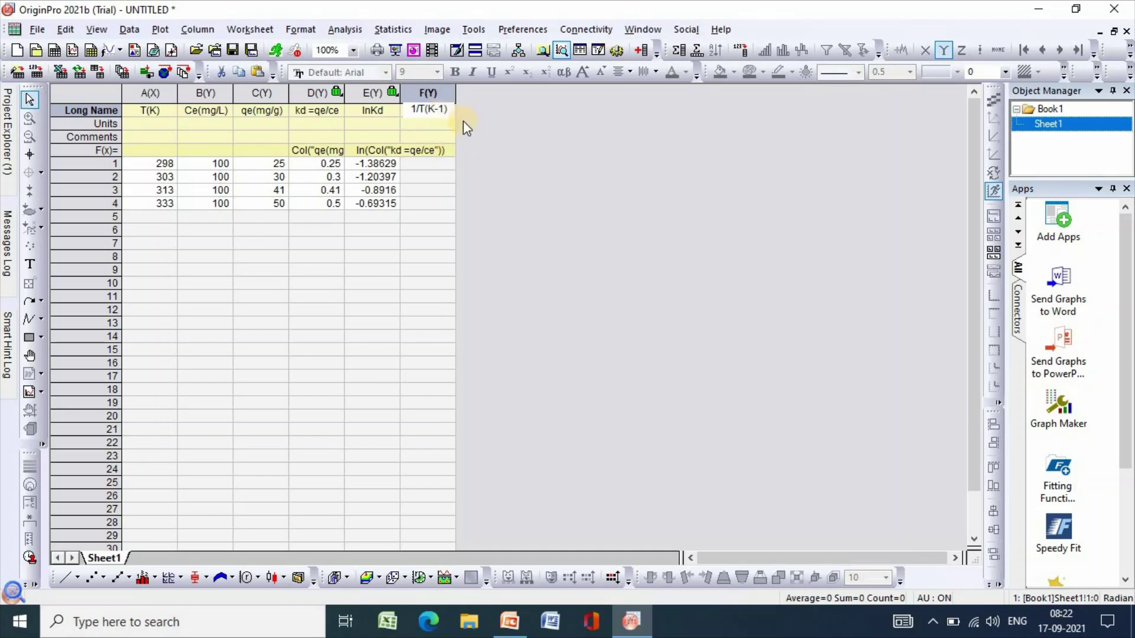
Fill the 1/T(K-1) column with the formula 1/Col("T(K)")
click(428, 94)
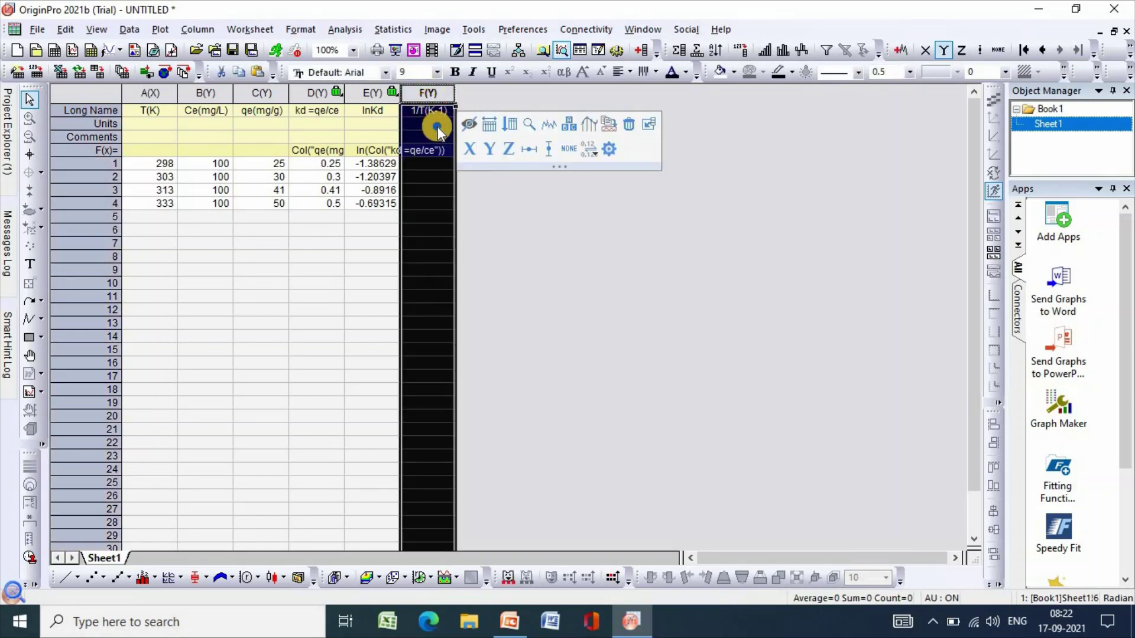
right_click(436, 127)
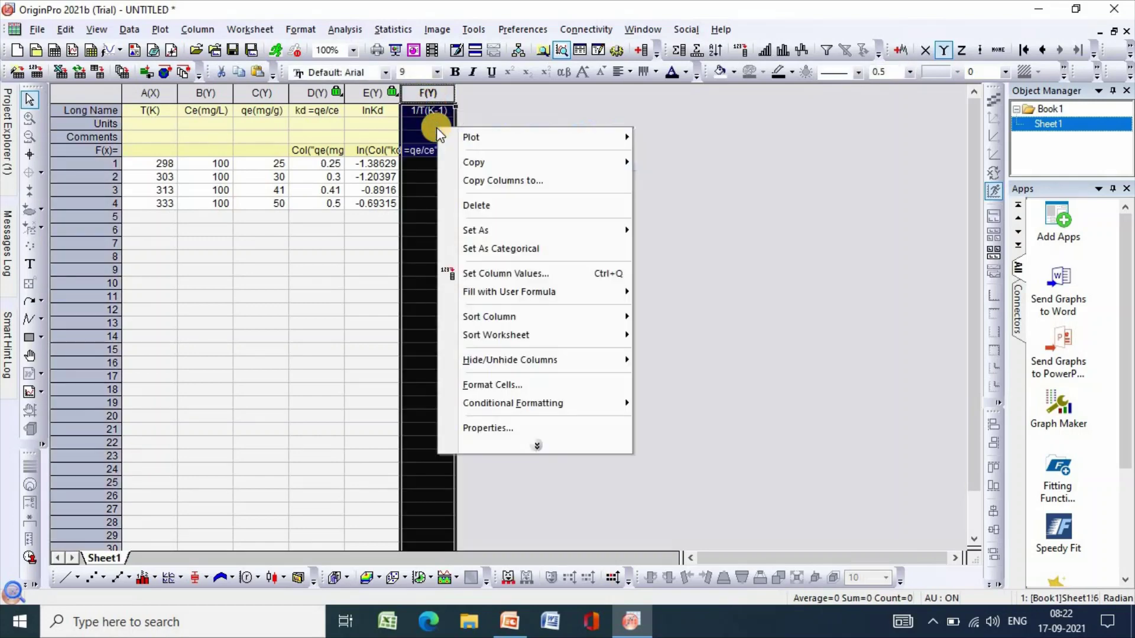
click(511, 274)
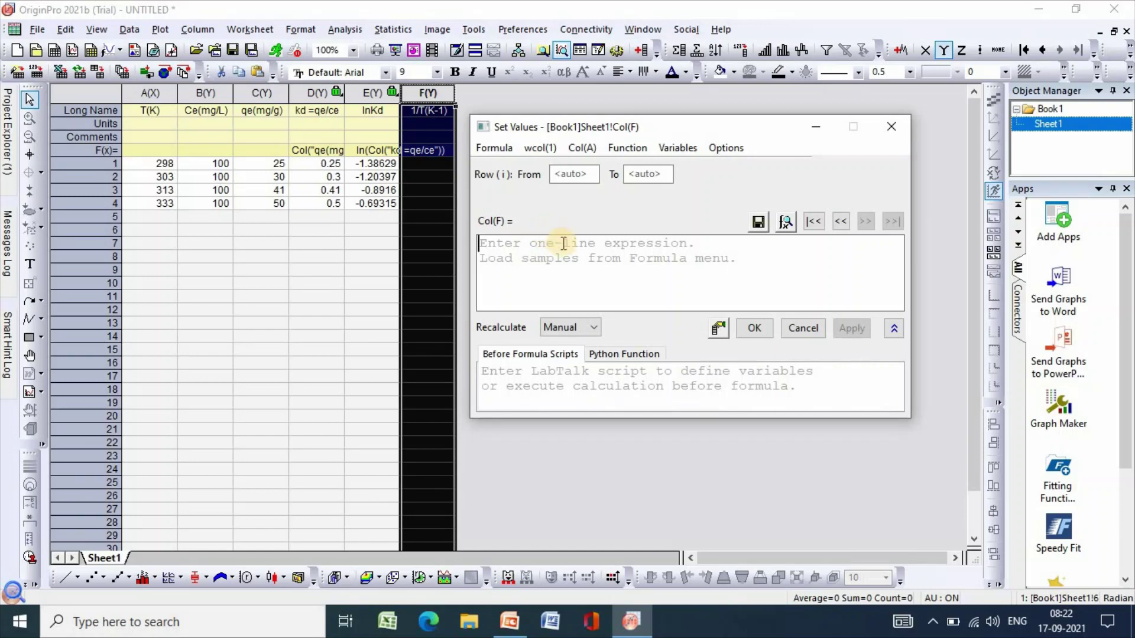
click(568, 291)
text(1/)
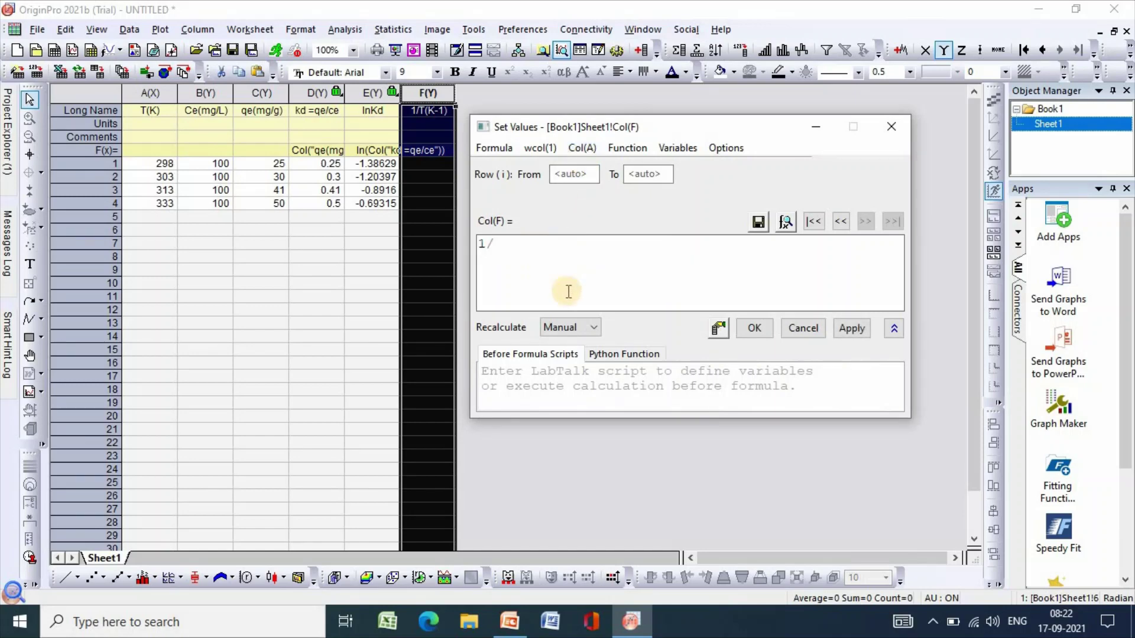
click(590, 154)
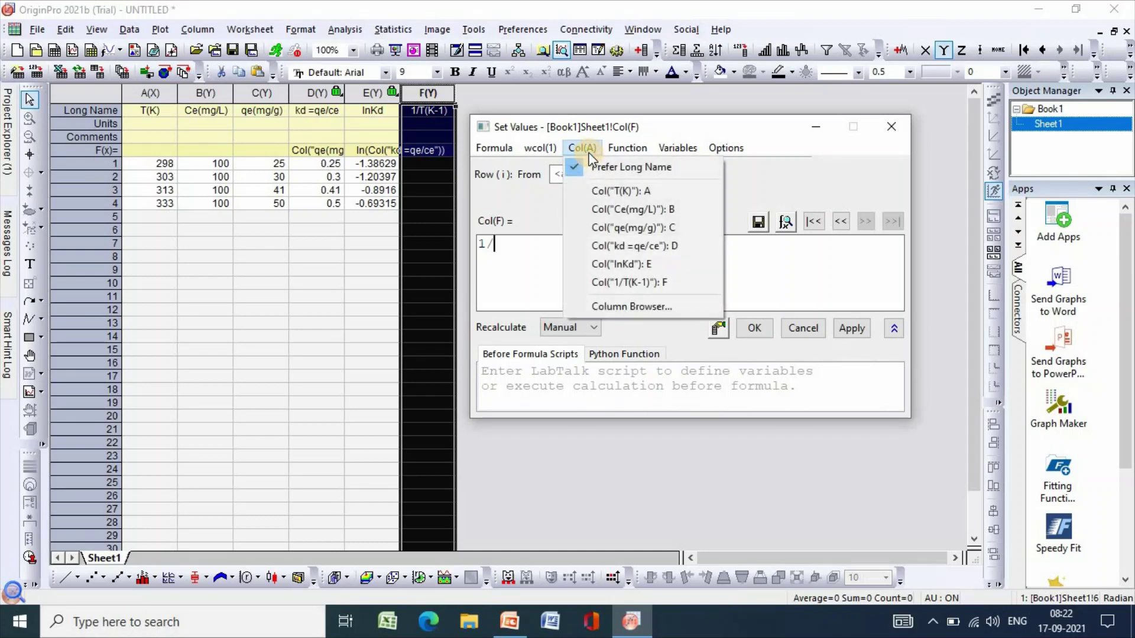
click(613, 191)
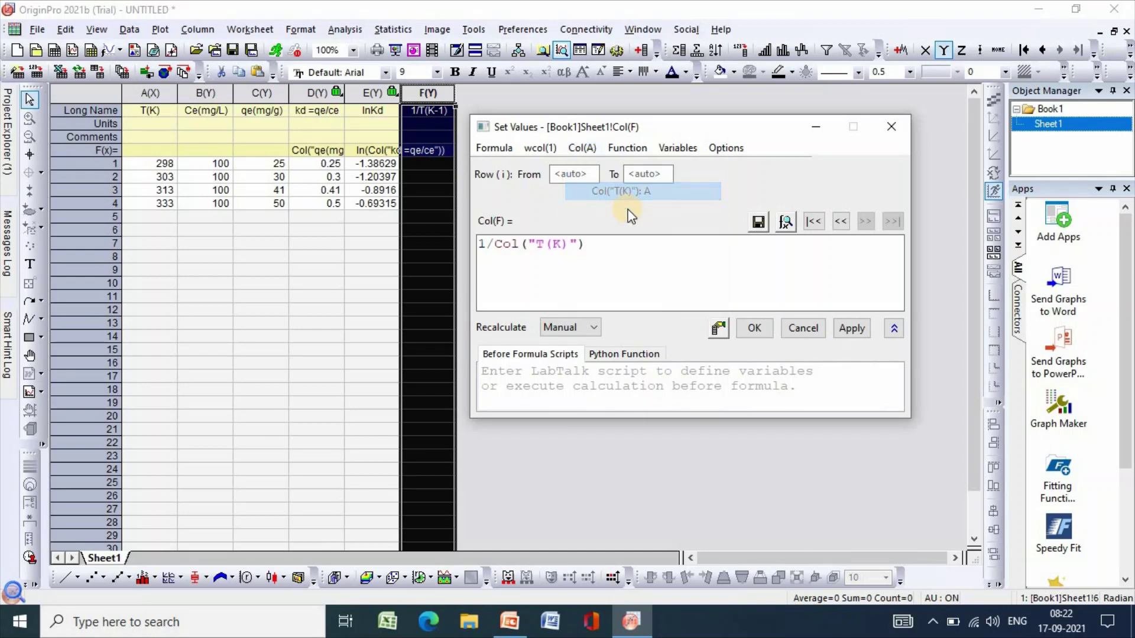
click(851, 329)
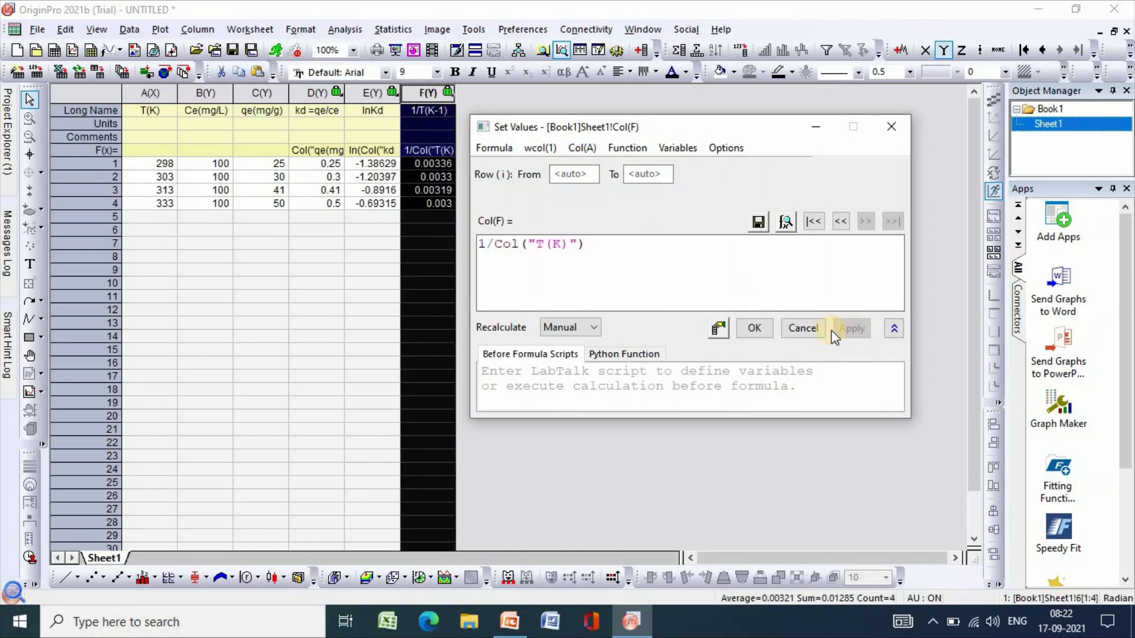
click(757, 329)
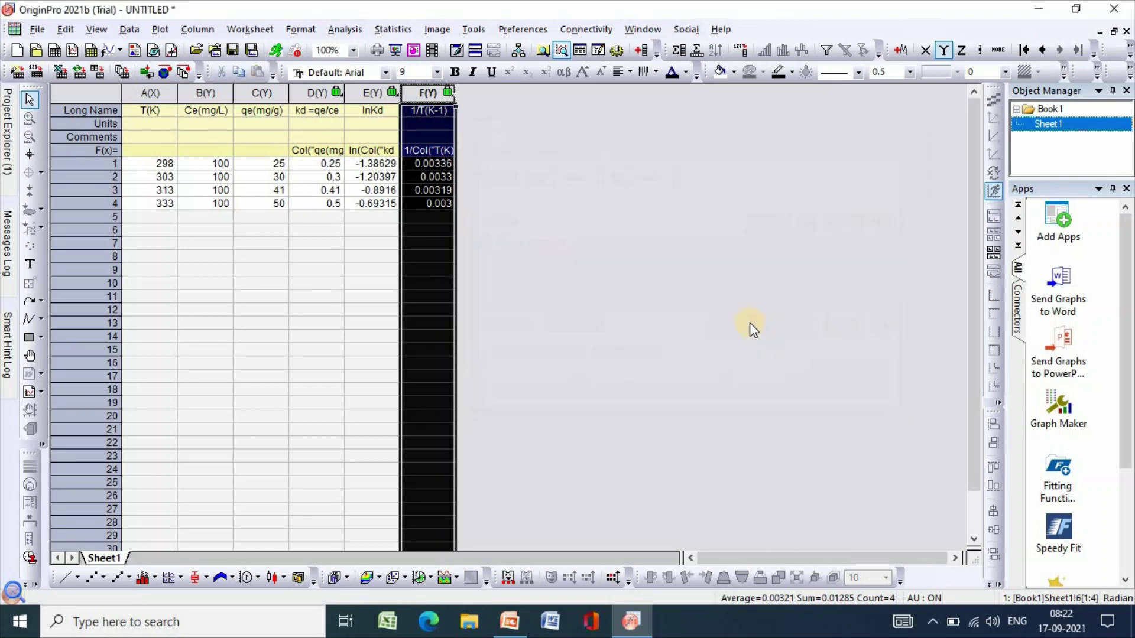
click(434, 226)
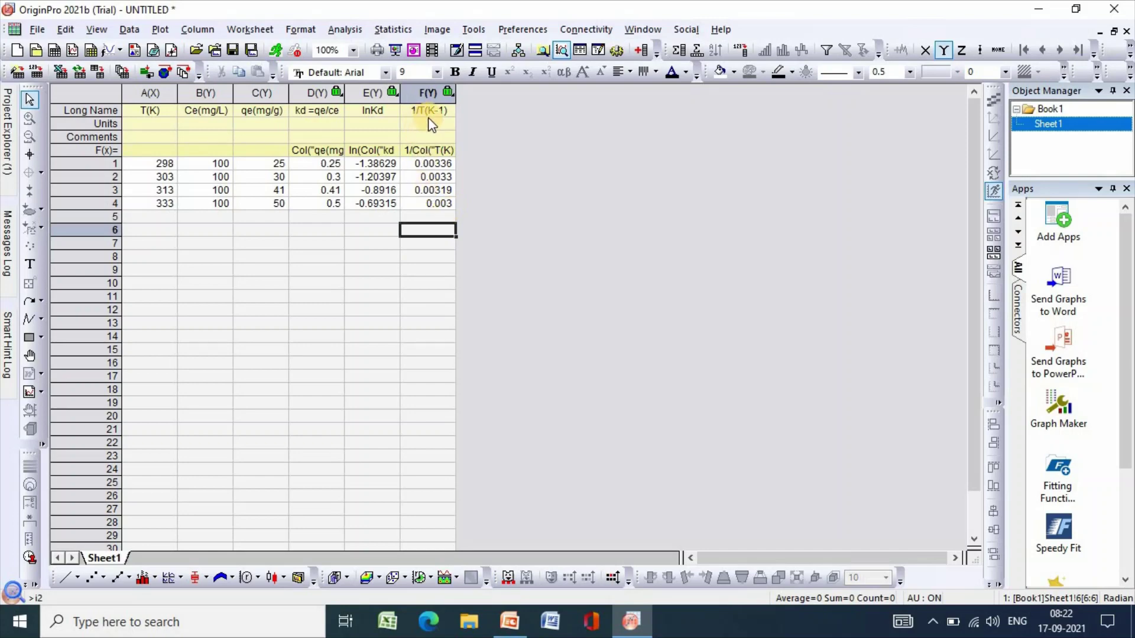
Set the 1/T(K-1) column as an X column
click(423, 92)
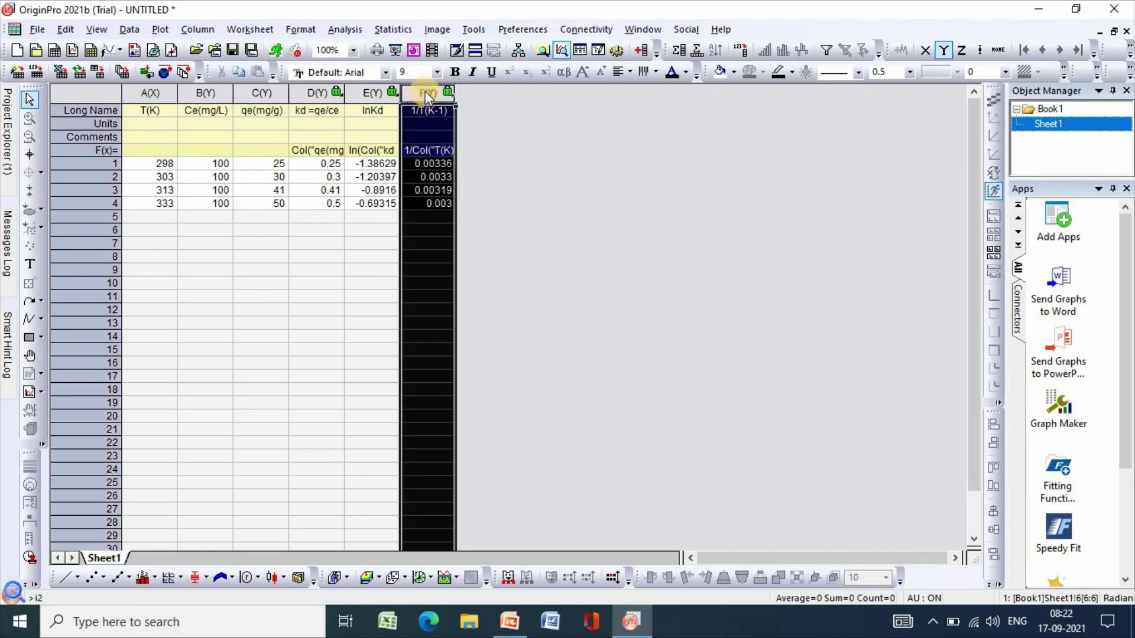
right_click(424, 91)
mouse_move(469, 190)
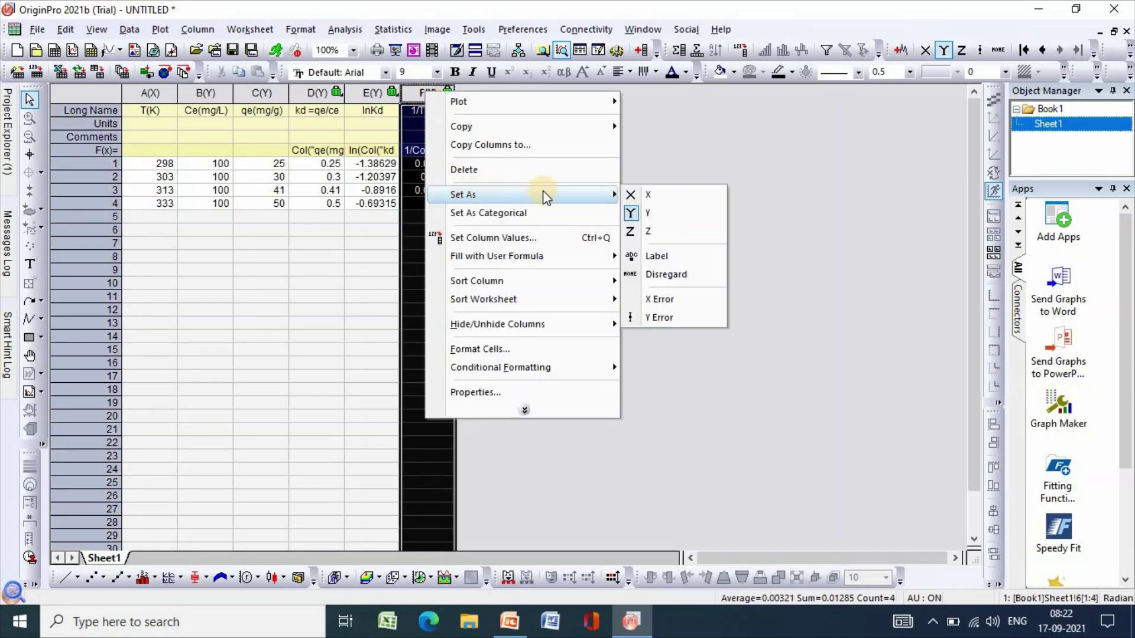
click(648, 195)
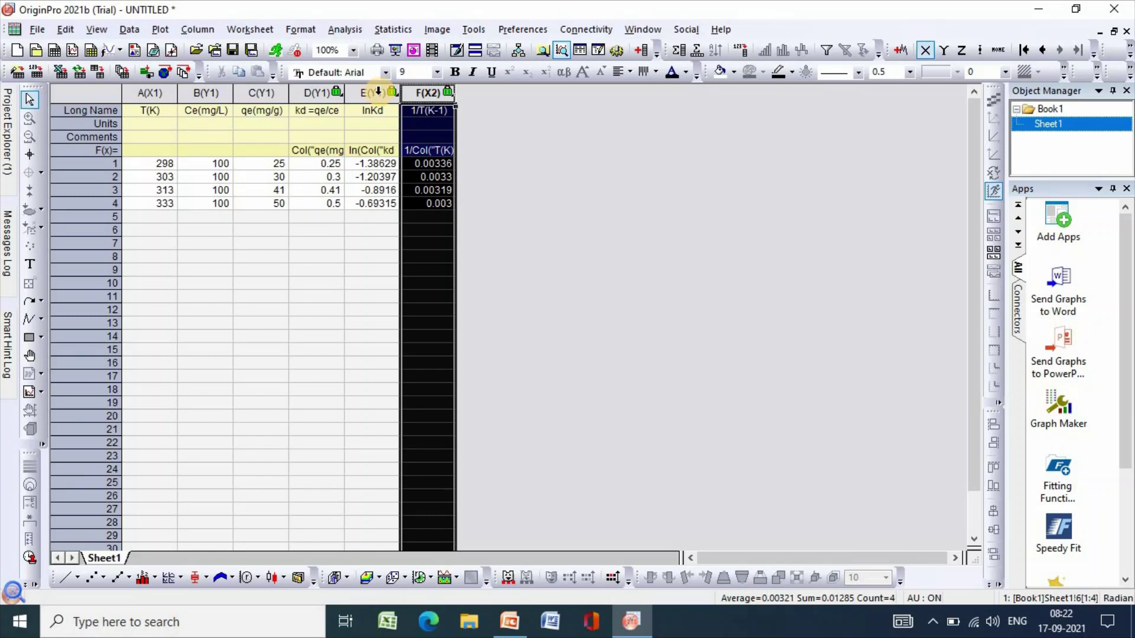
Create a scatter plot of lnKd against 1/T(K-1) from the last two columns
drag(378, 92, 427, 165)
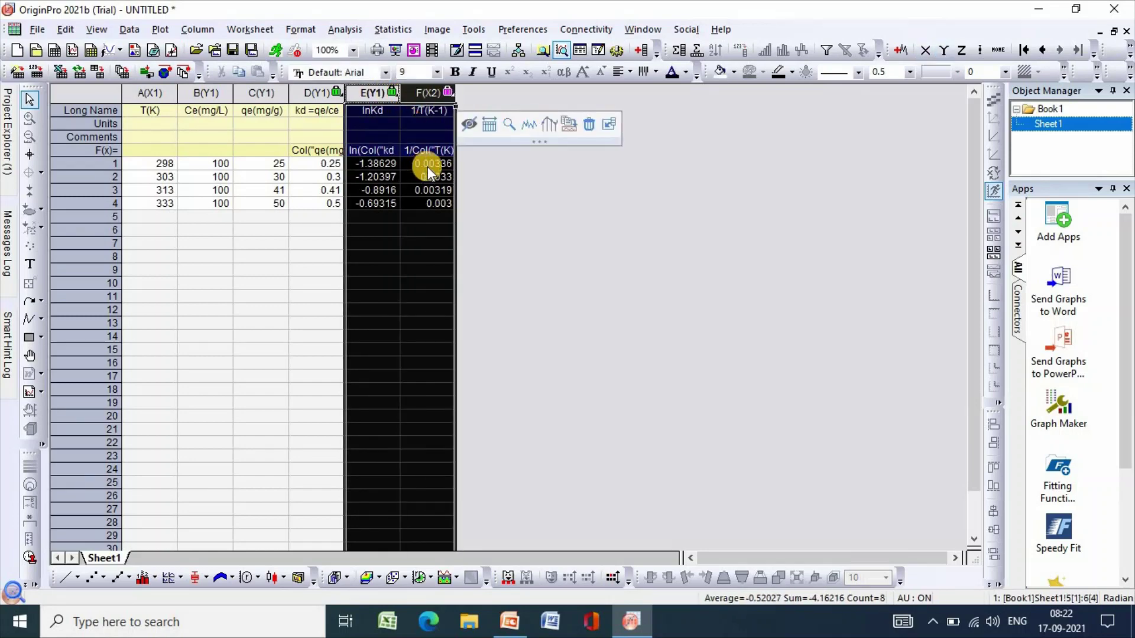
click(161, 31)
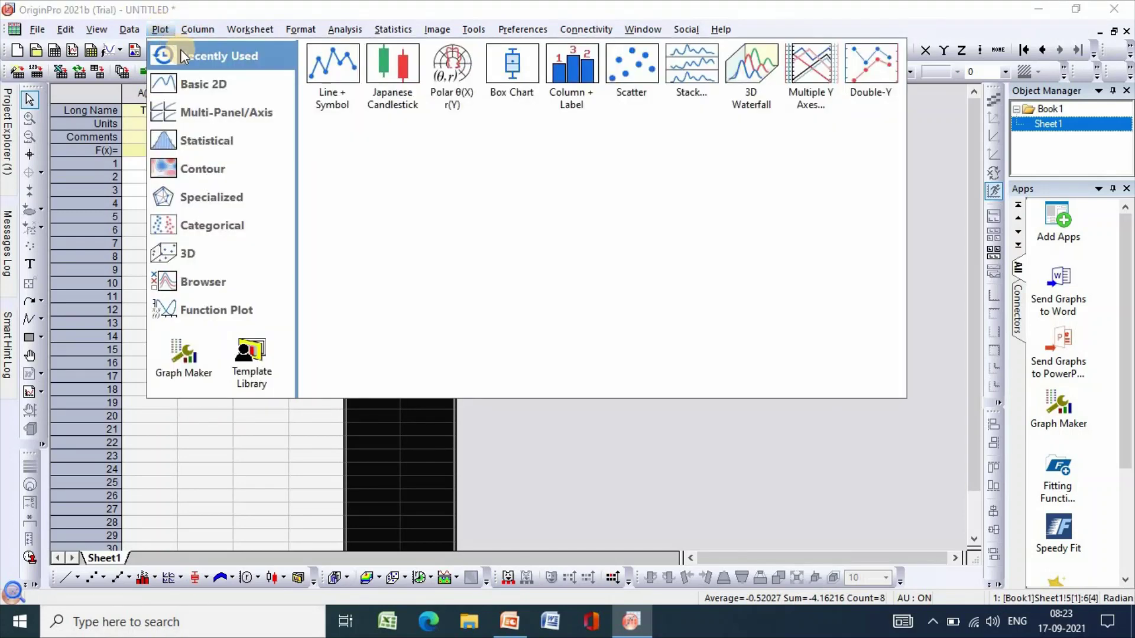
click(627, 74)
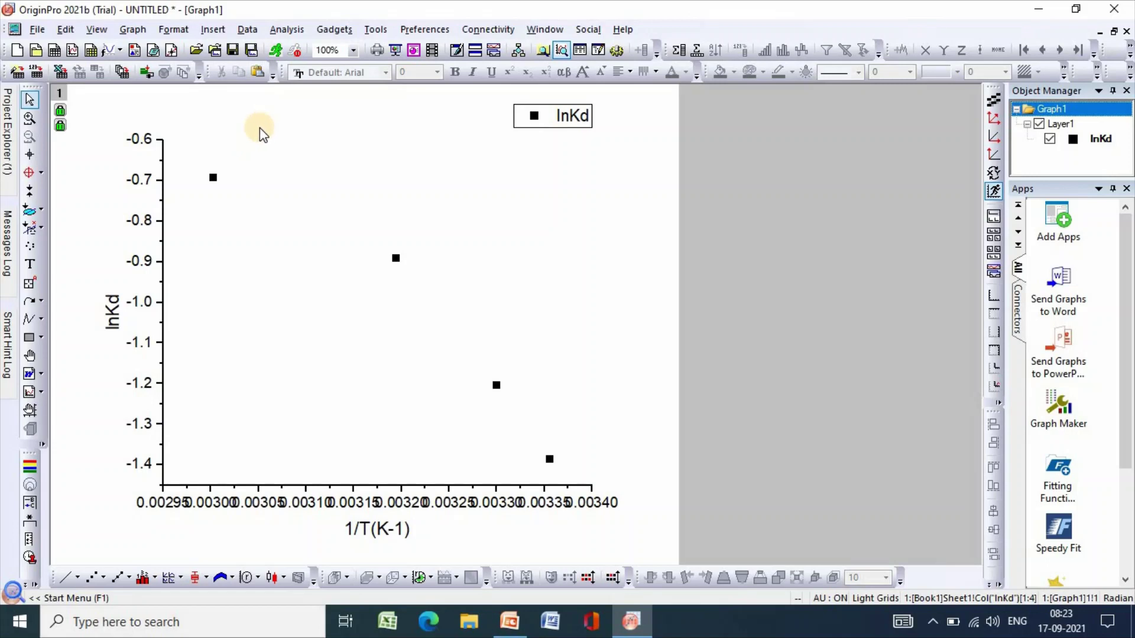
Run a linear fit on the lnKd plot with the default settings and stay on the graph instead of switching to the report sheet
click(285, 31)
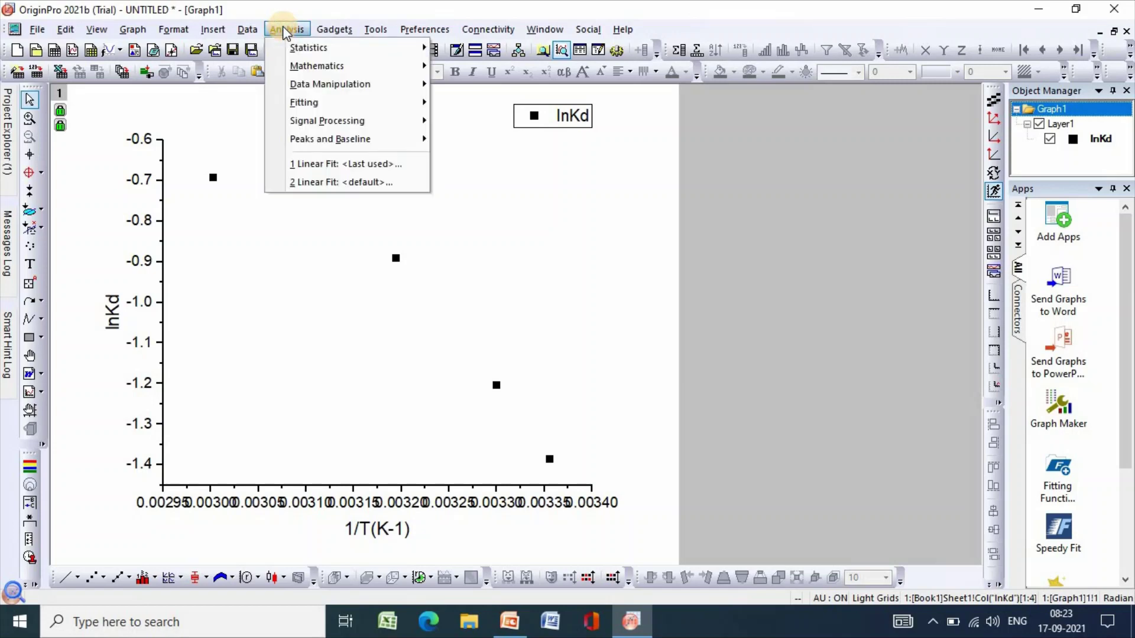
mouse_move(310, 104)
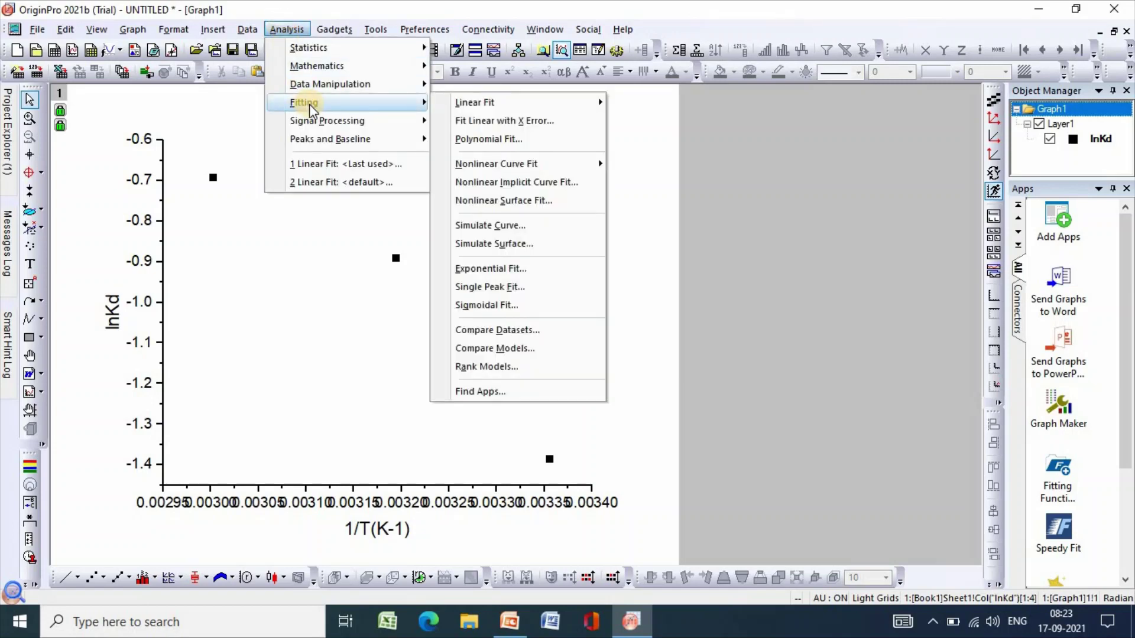
mouse_move(501, 108)
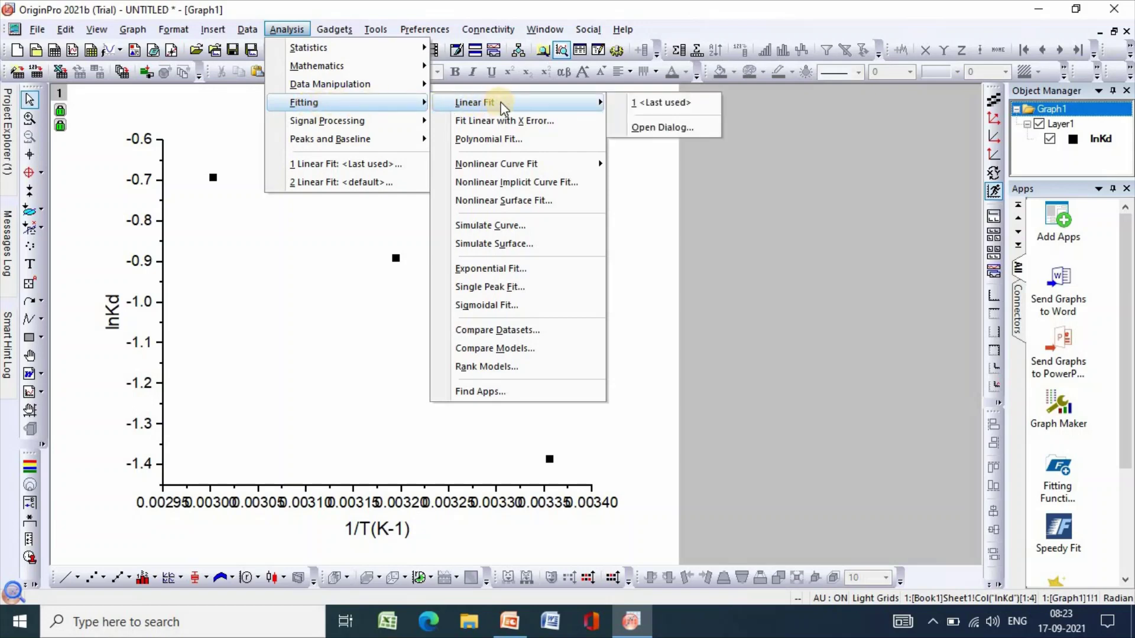
click(658, 129)
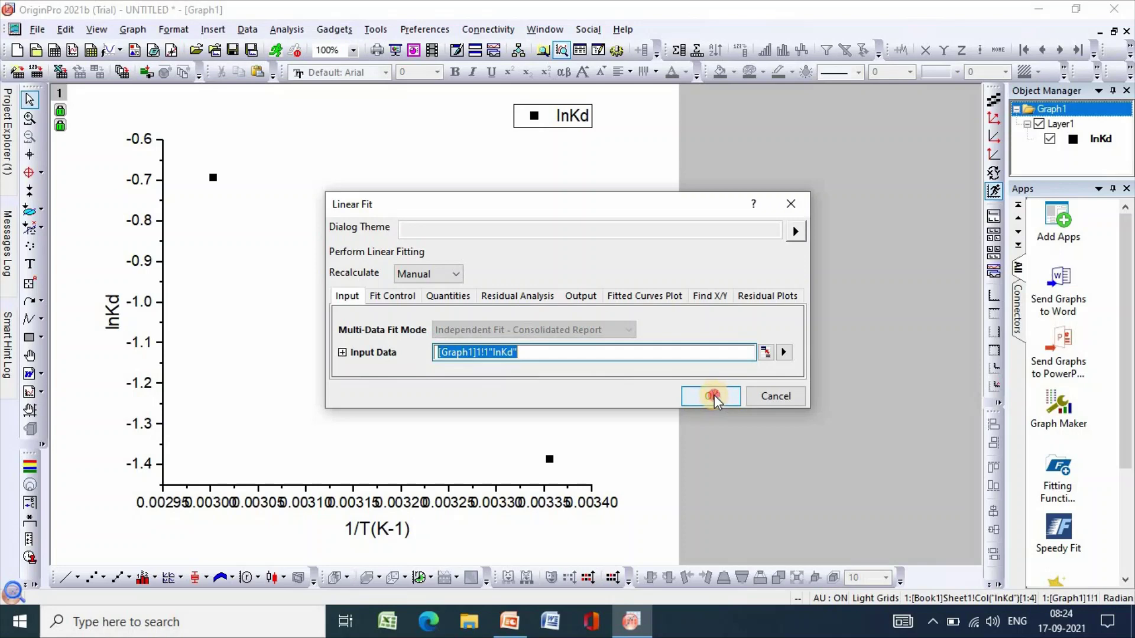
click(712, 396)
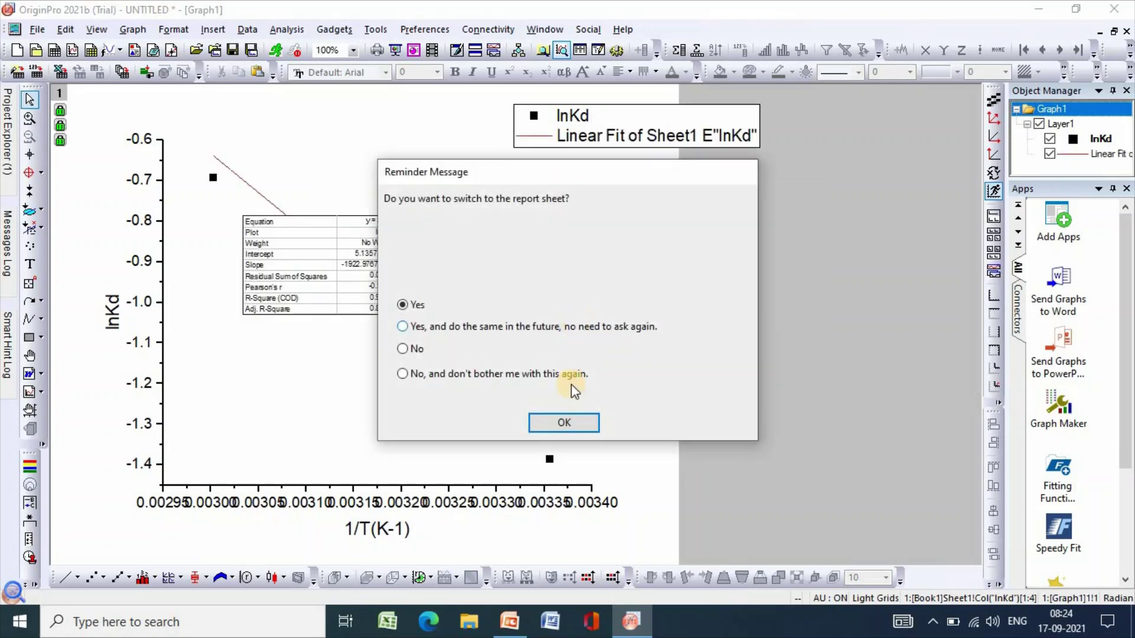
click(404, 349)
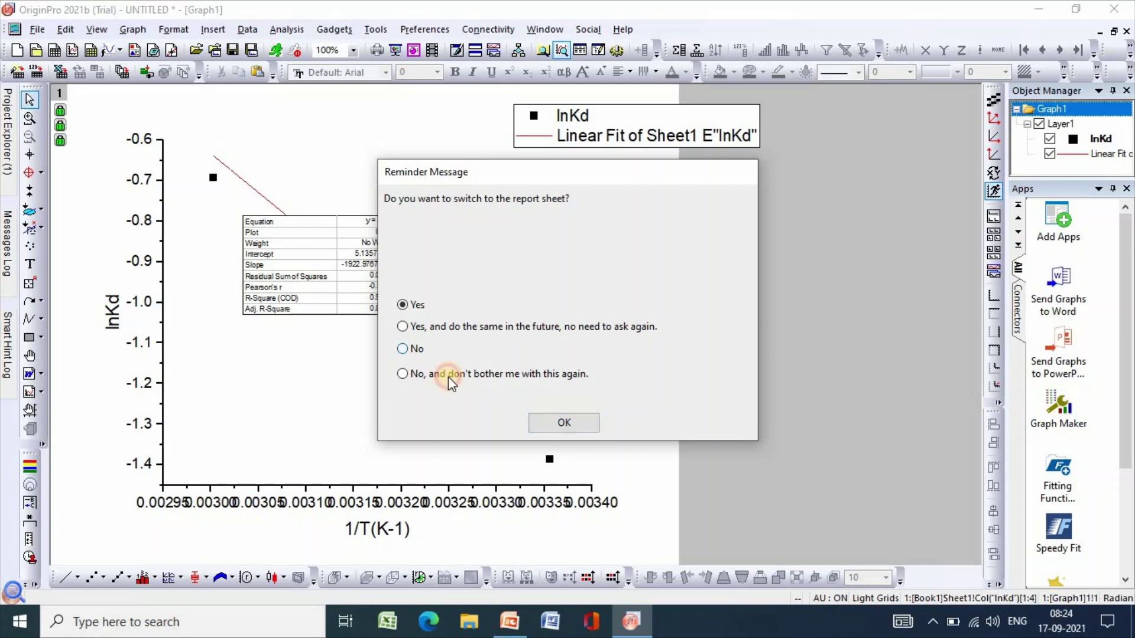
click(558, 423)
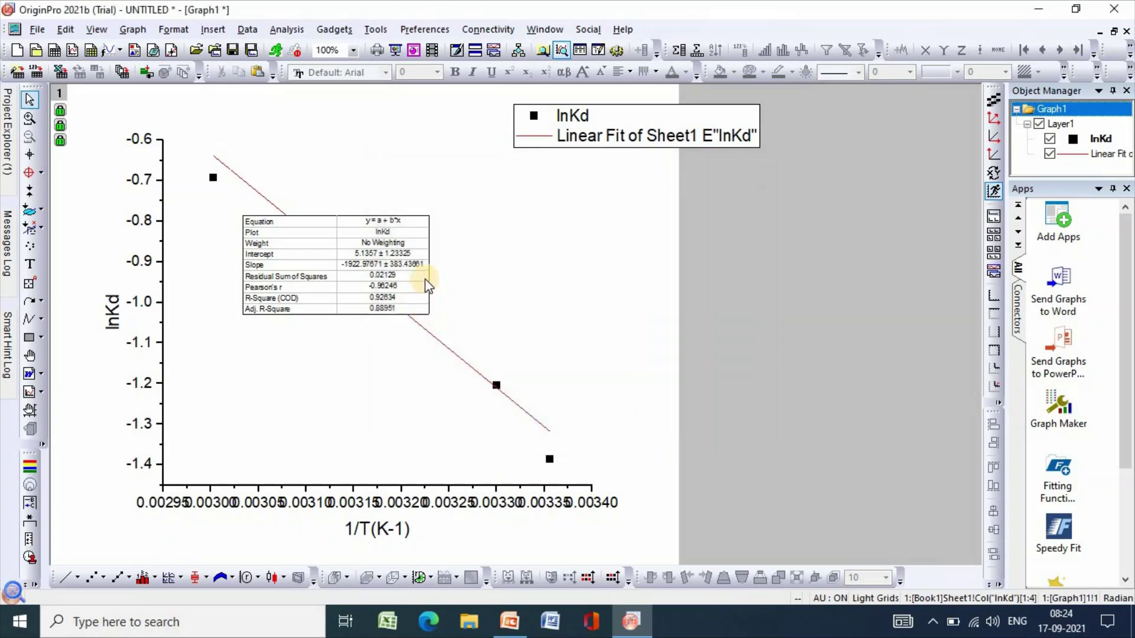
Enlarge the fit results table on the graph so that the intercept and slope are readable
drag(428, 286, 733, 326)
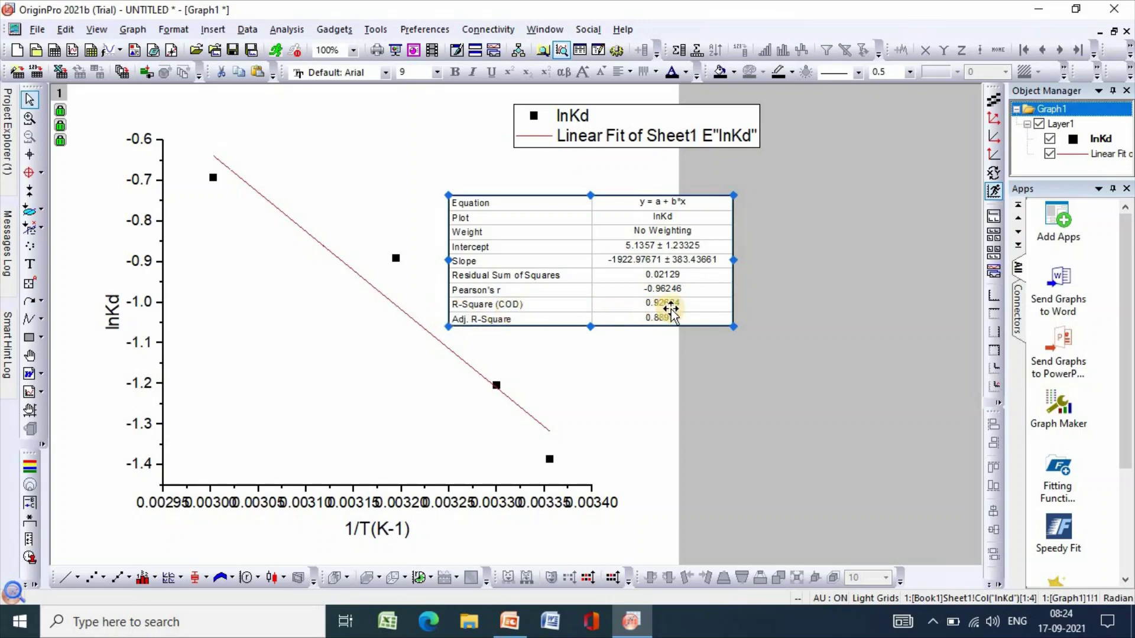
click(444, 182)
click(650, 306)
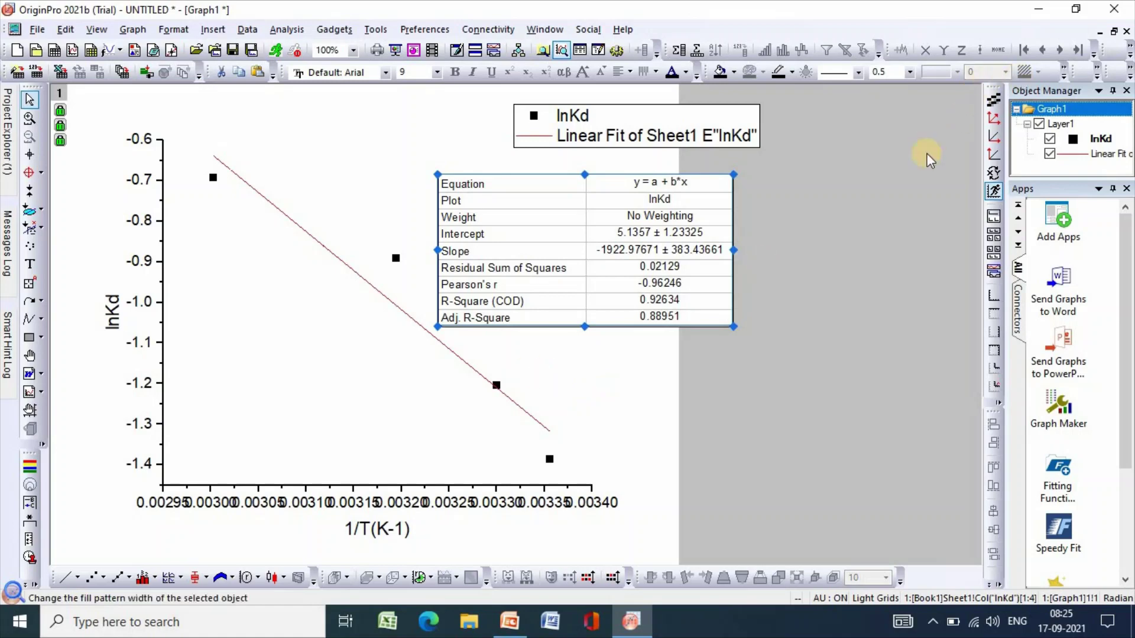
Return to the data worksheet, add a column with the long name "intercept" and enter 5.13 in its first row
key(ctrl+Tab)
click(485, 112)
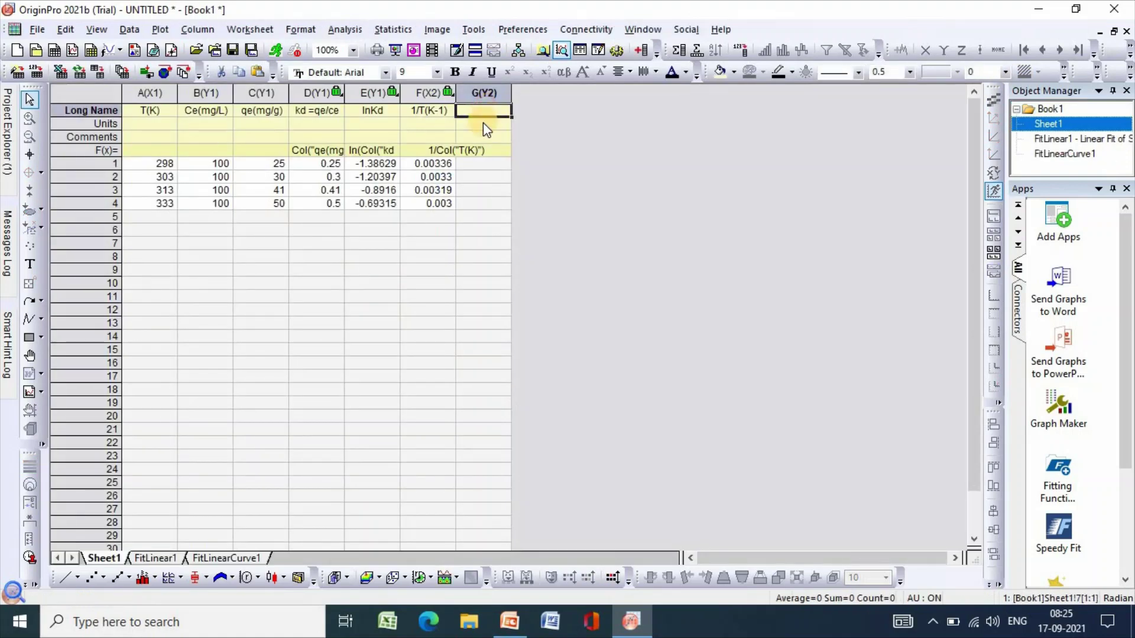
text(intercept)
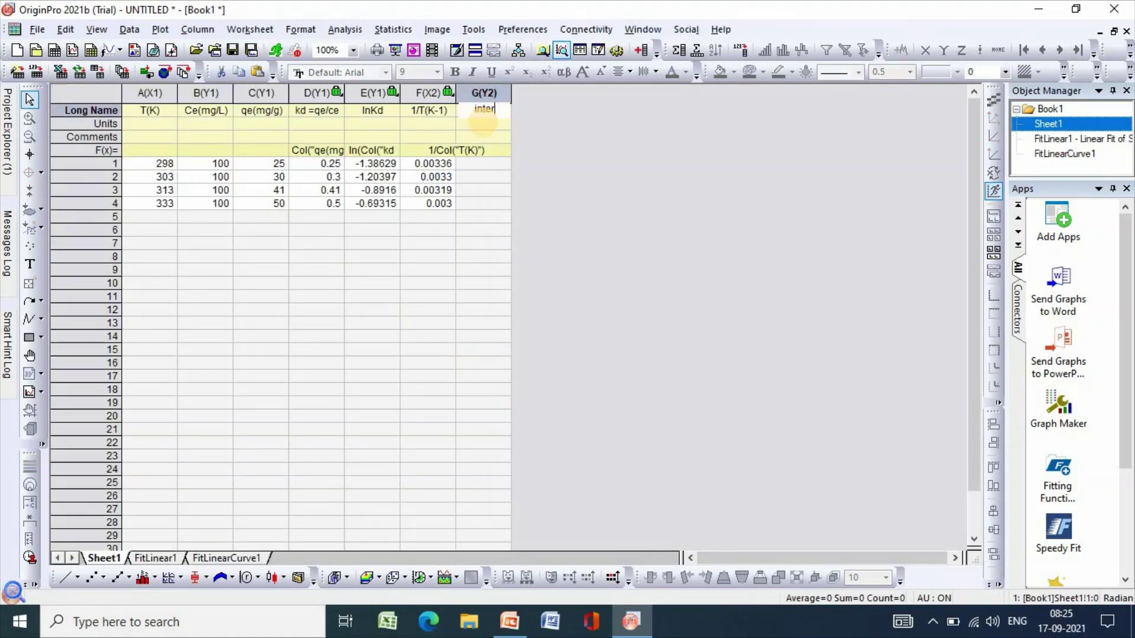
click(485, 169)
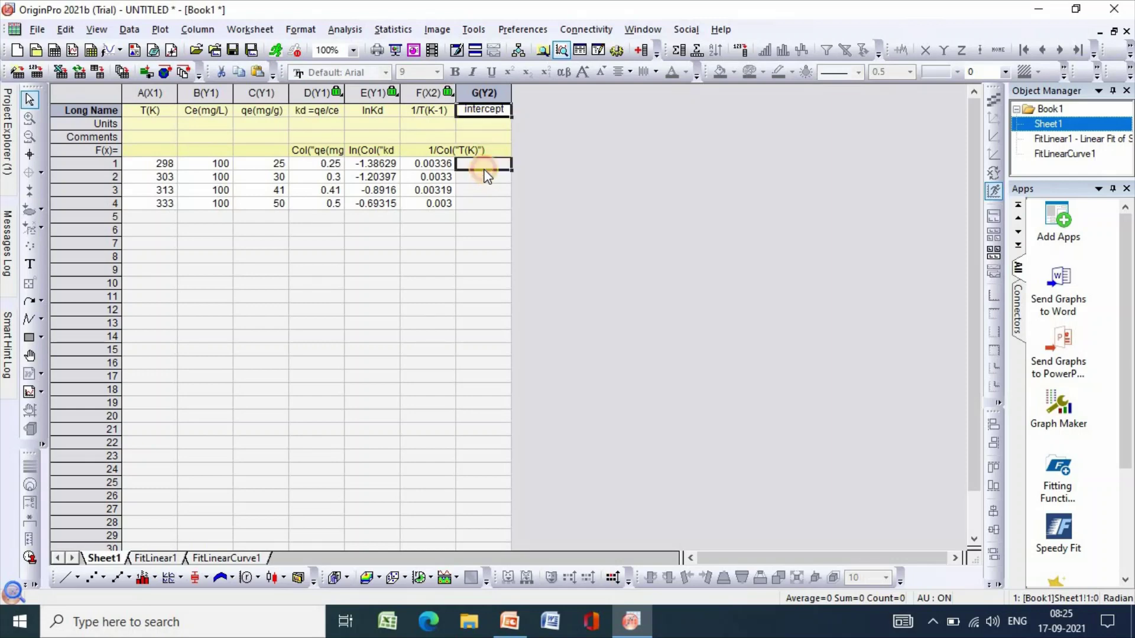
text(5.13)
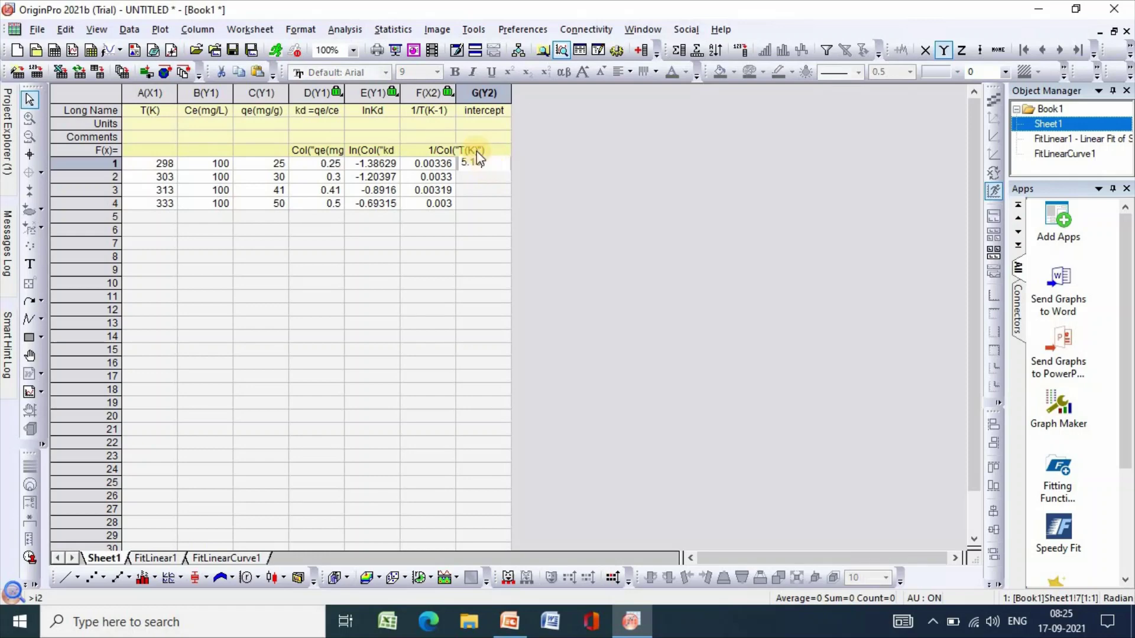
click(504, 189)
Add a new column after the intercept column and give it the long name "delS=intercept*R"
click(569, 116)
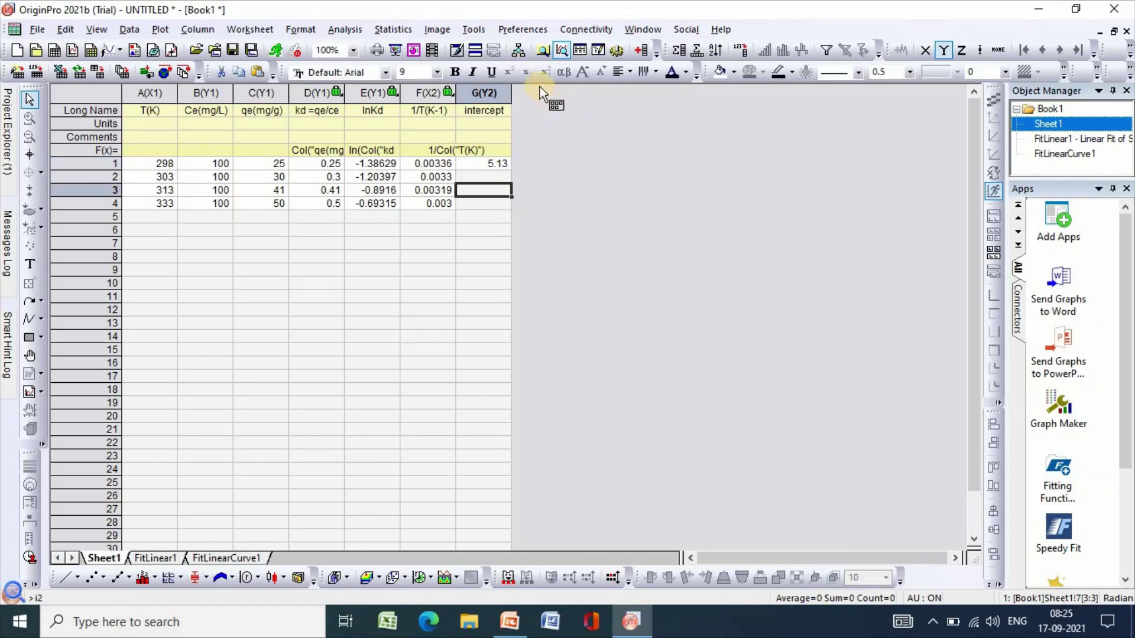
click(641, 49)
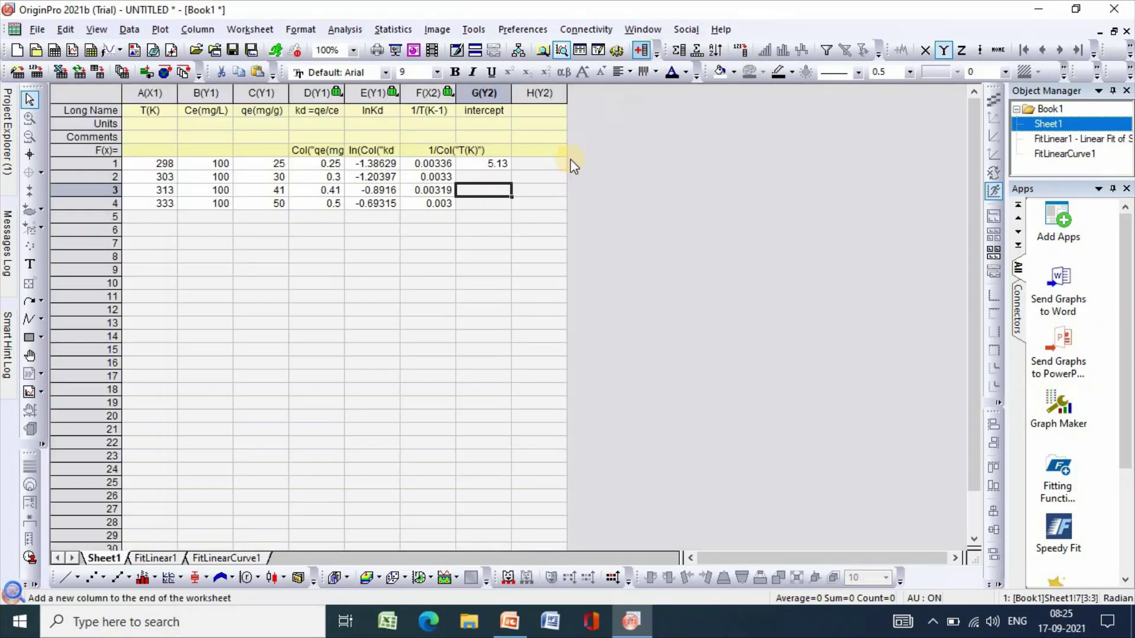
click(544, 112)
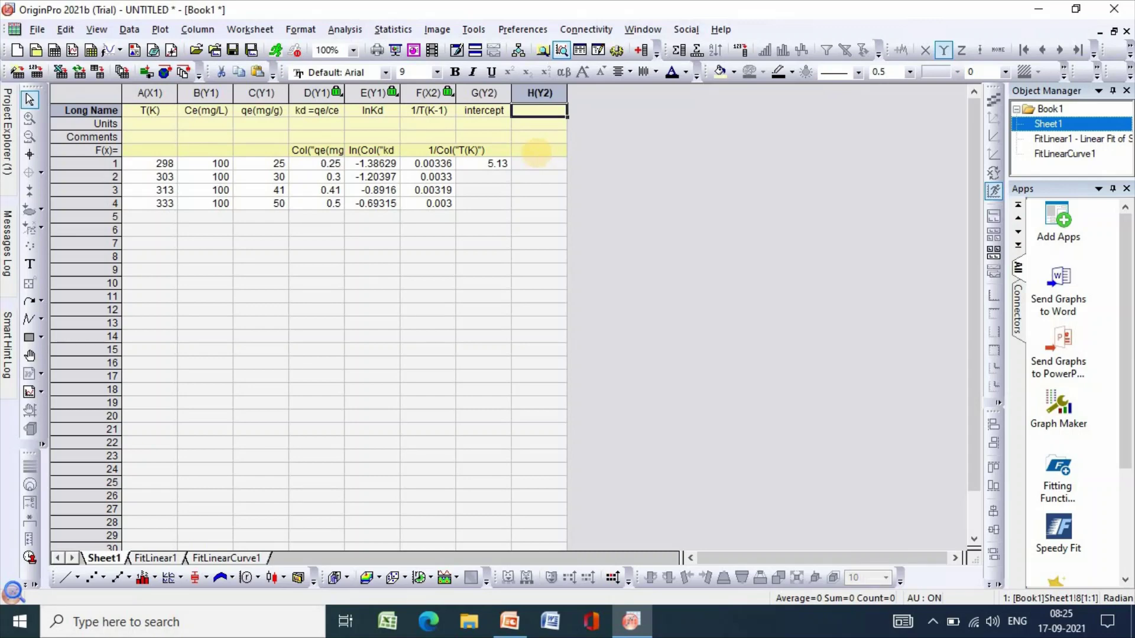
text(delS)
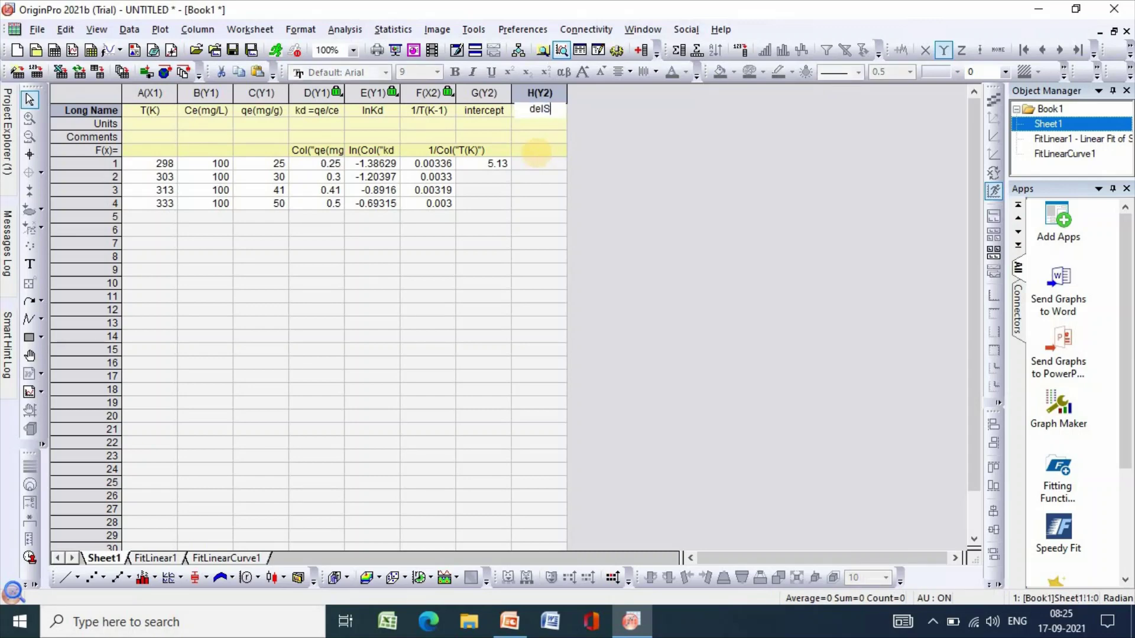
text(=intercept)
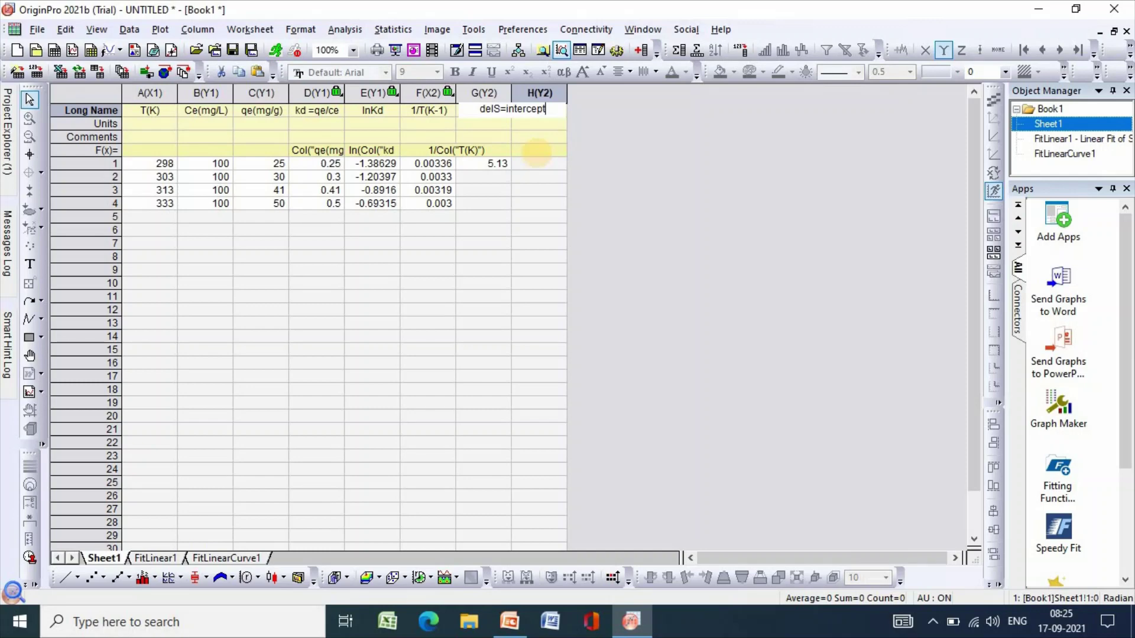
text(*R)
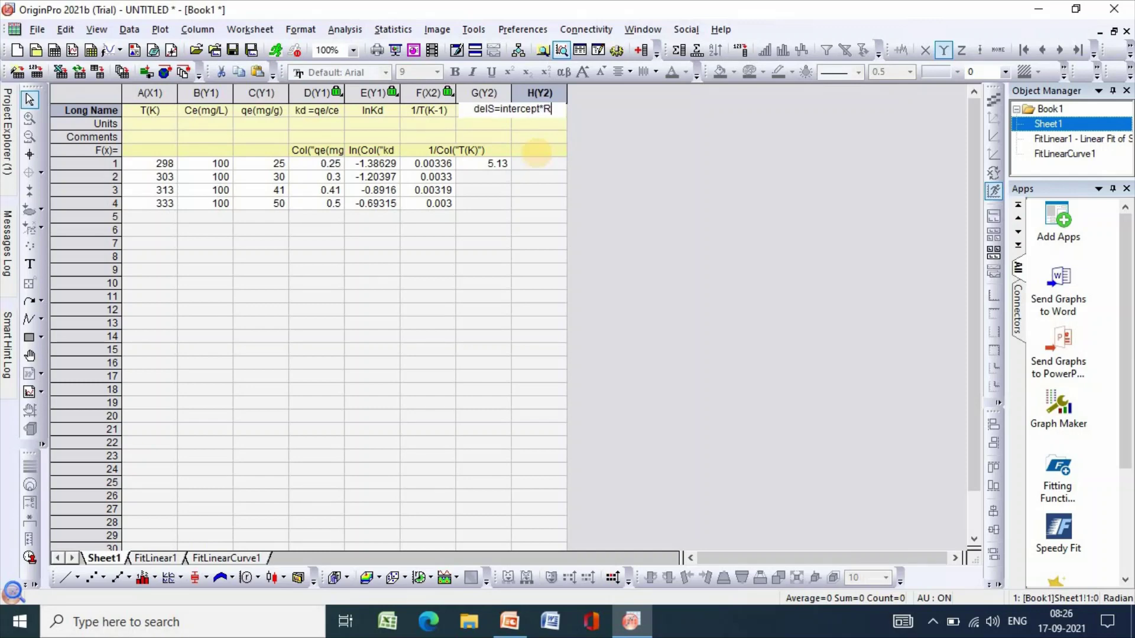
click(559, 158)
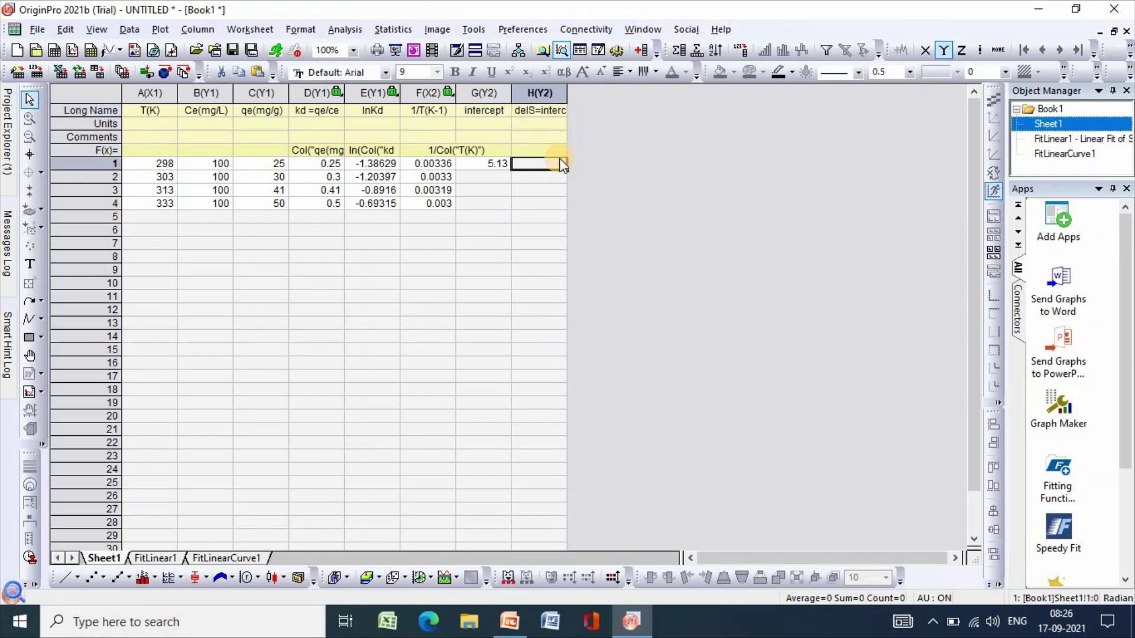
Set the values of the delS column with the formula Col("intercept")*8.314
click(539, 90)
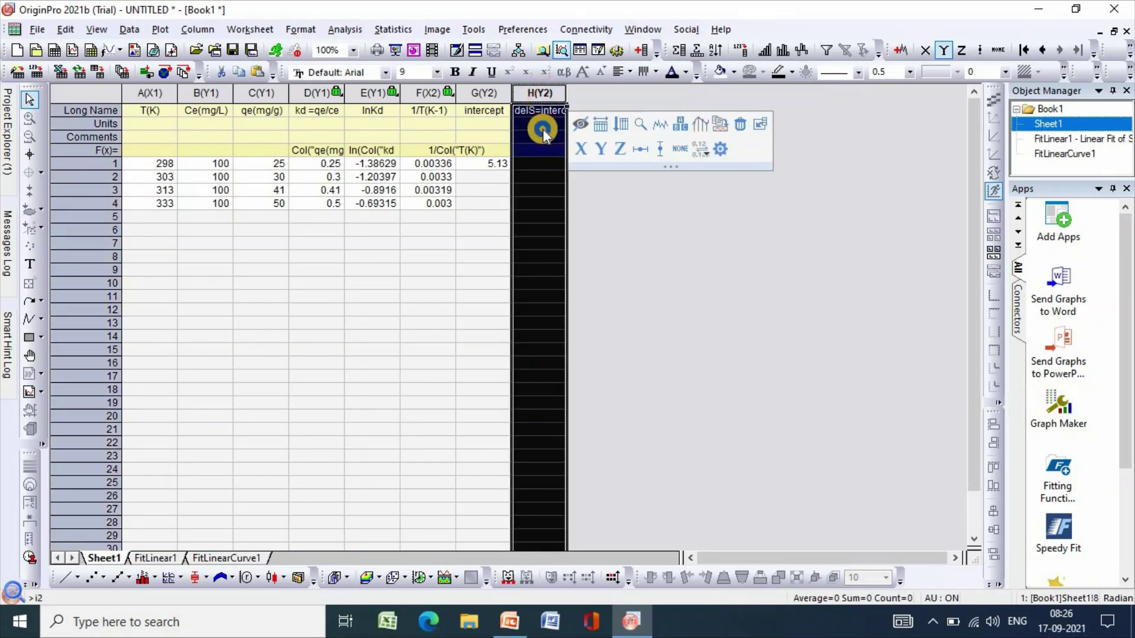
right_click(543, 129)
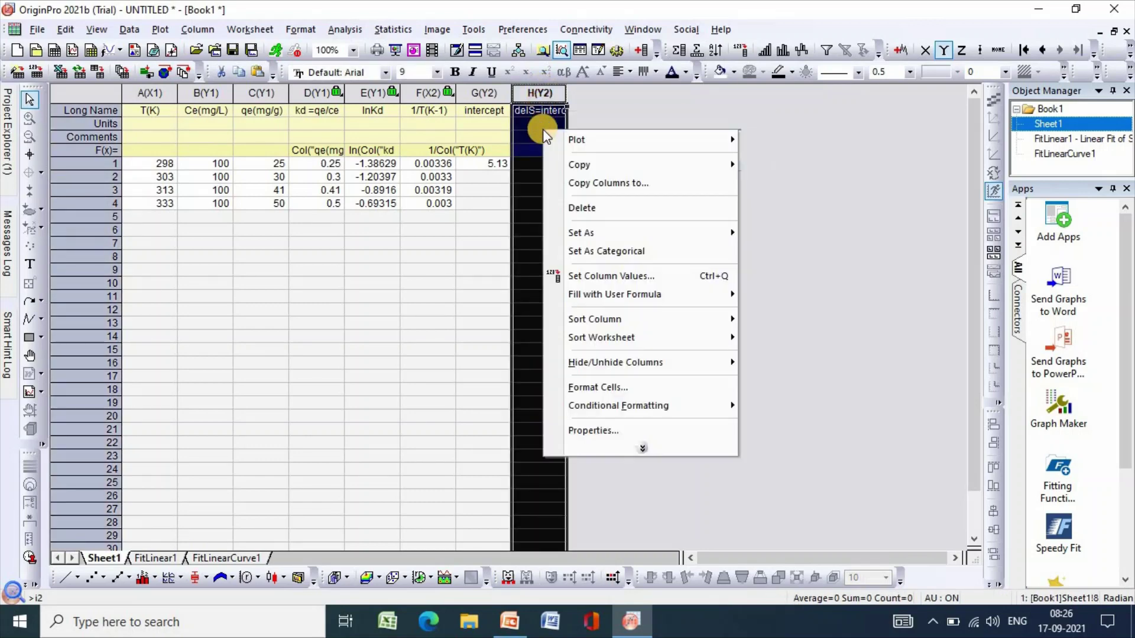
click(599, 277)
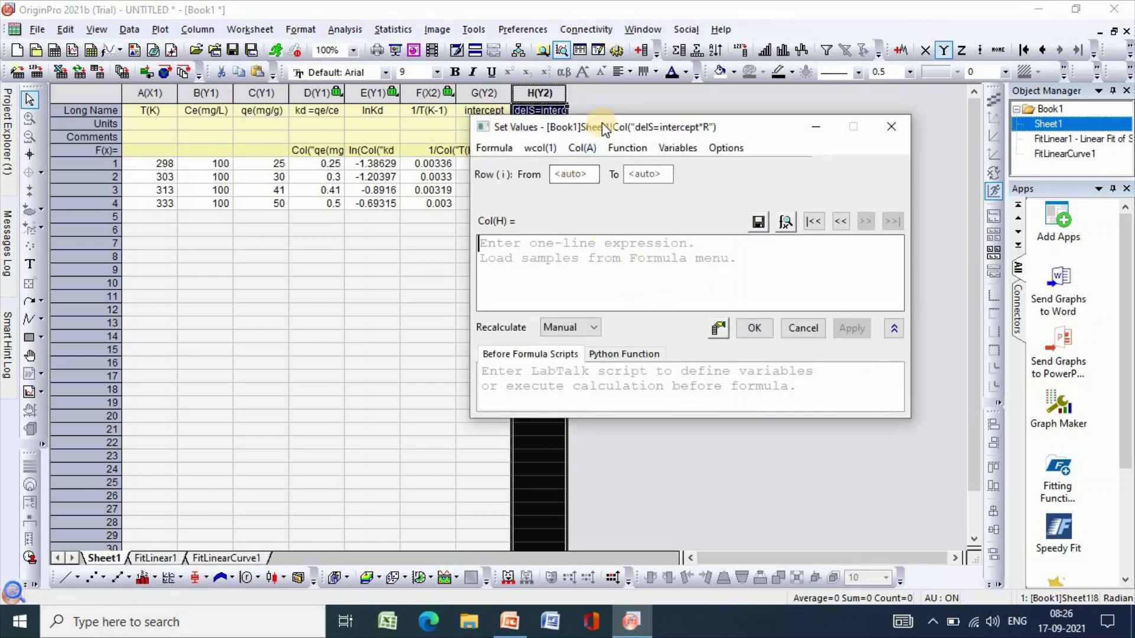
drag(653, 132, 782, 159)
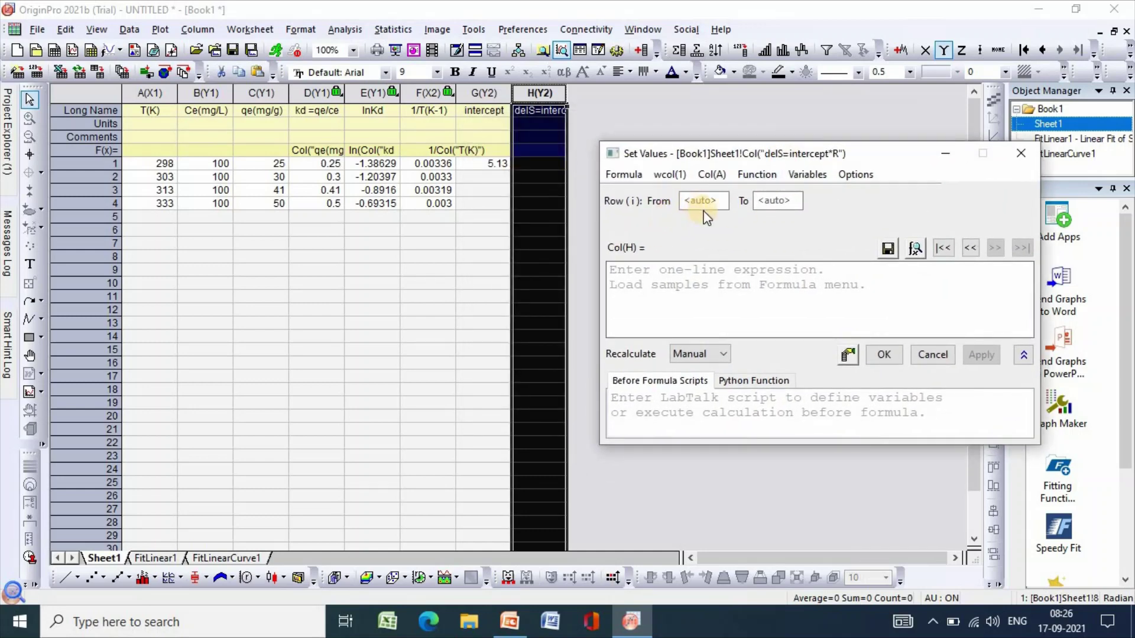
click(712, 174)
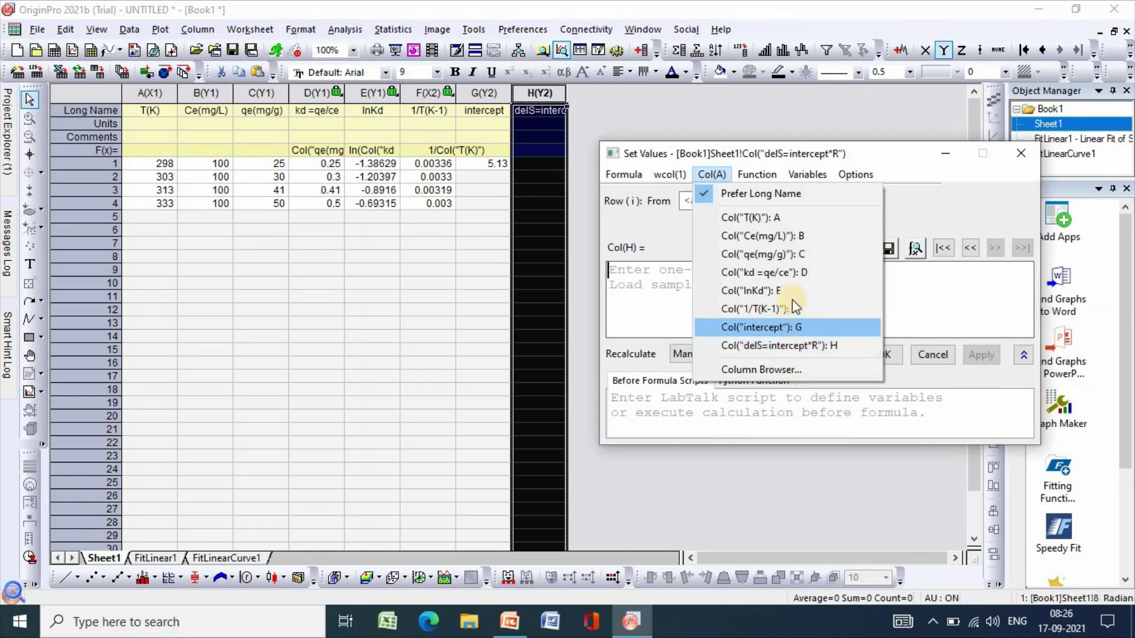
click(775, 327)
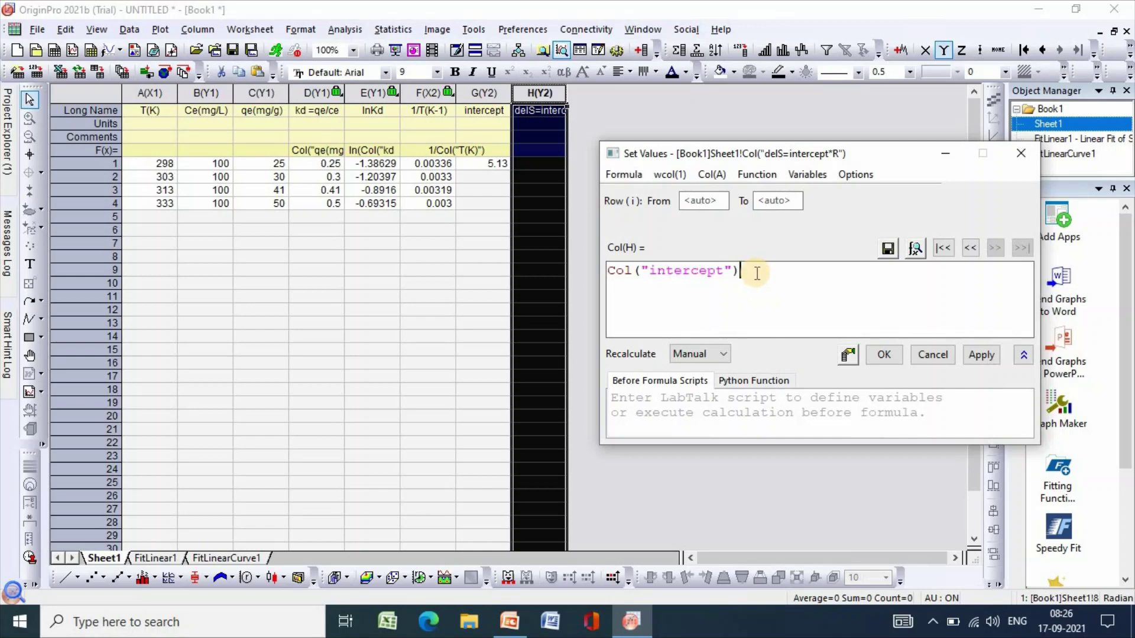
text(*8.314)
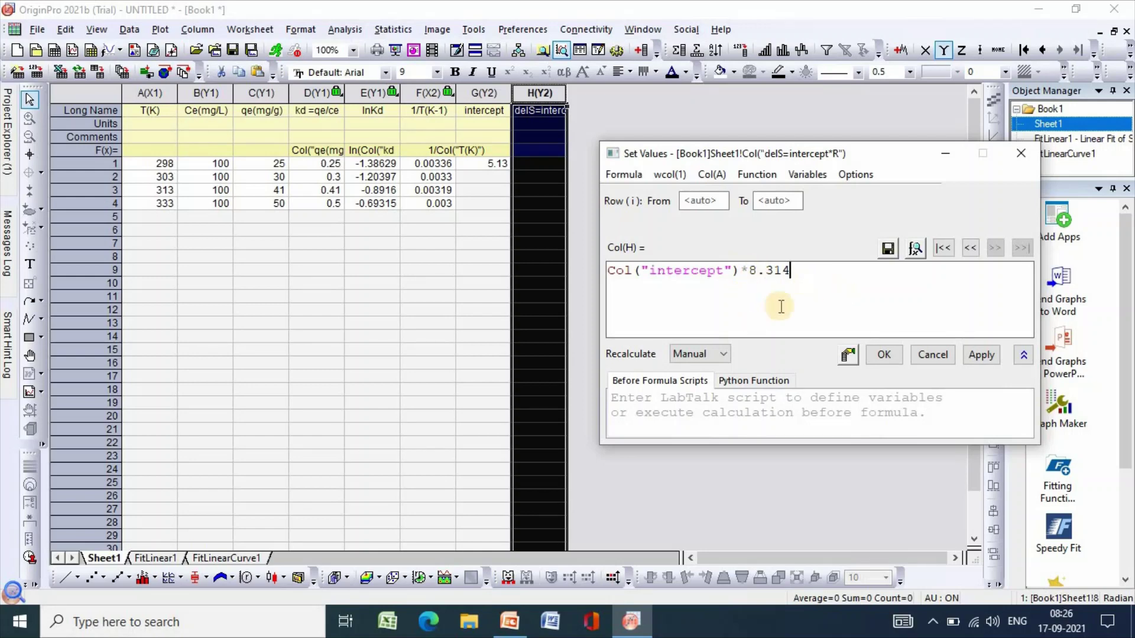
click(981, 355)
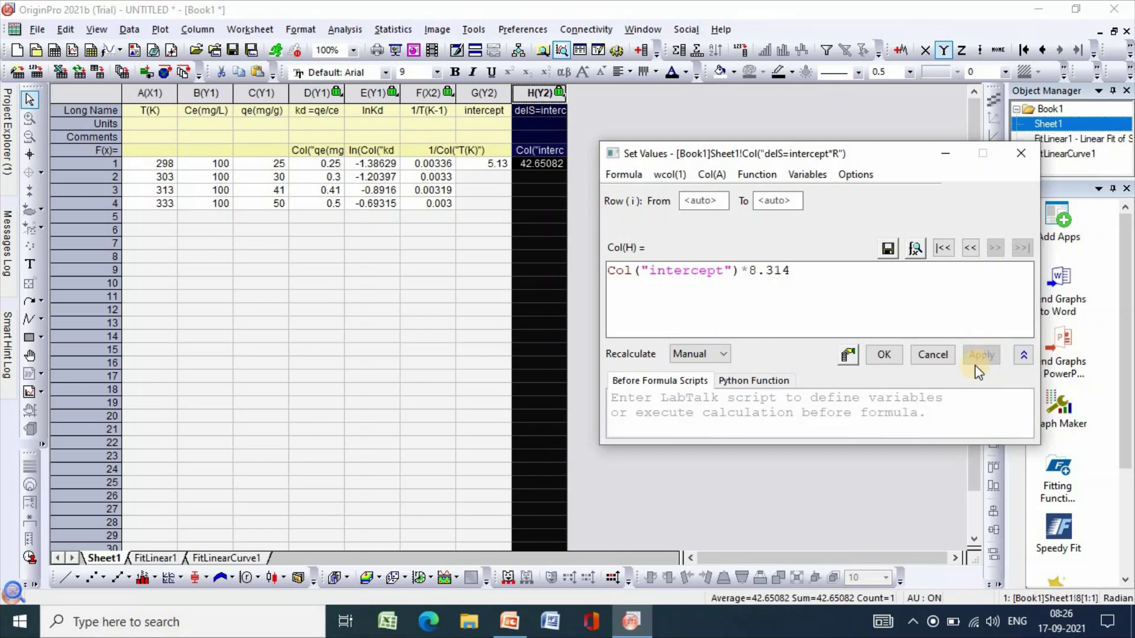
click(884, 354)
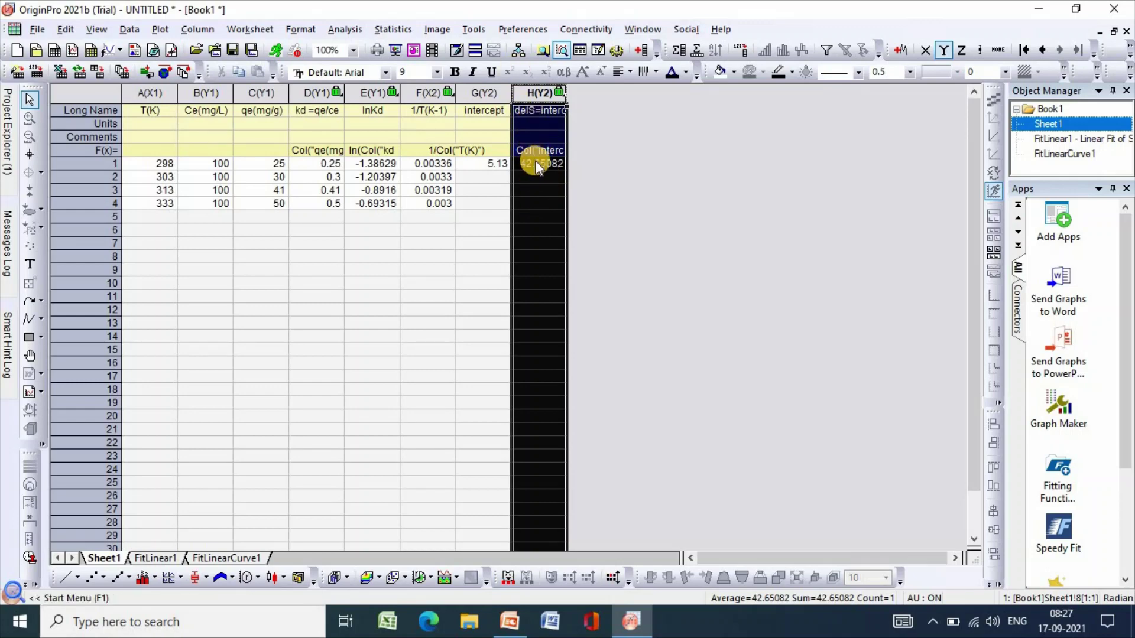
click(601, 164)
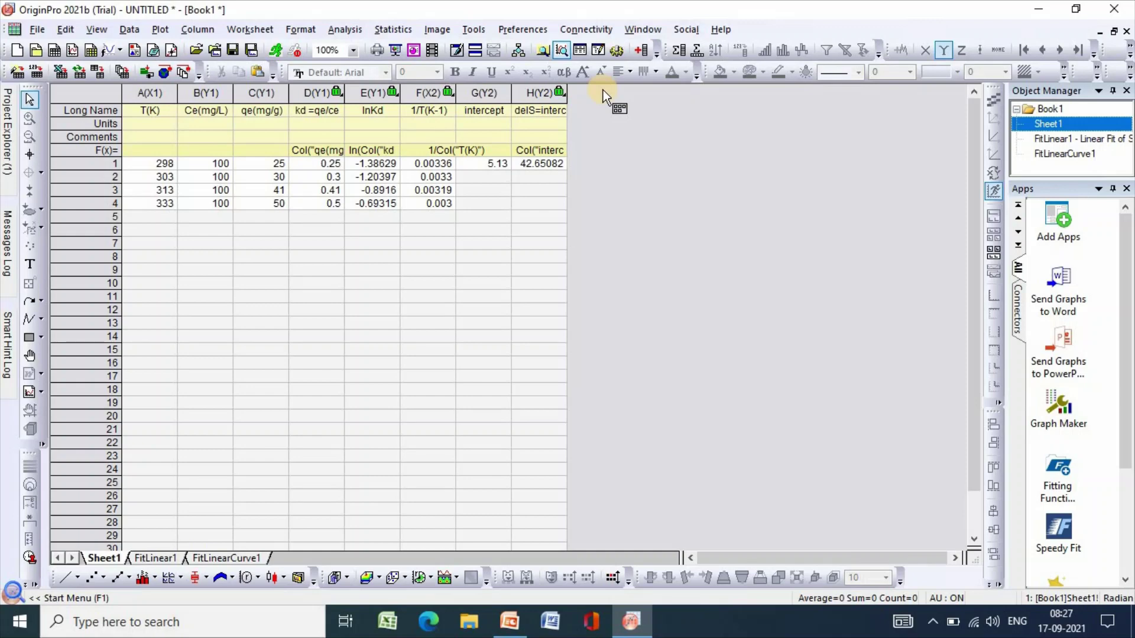
Add another column after delS and give it the long name "delH= slope*R"
click(642, 50)
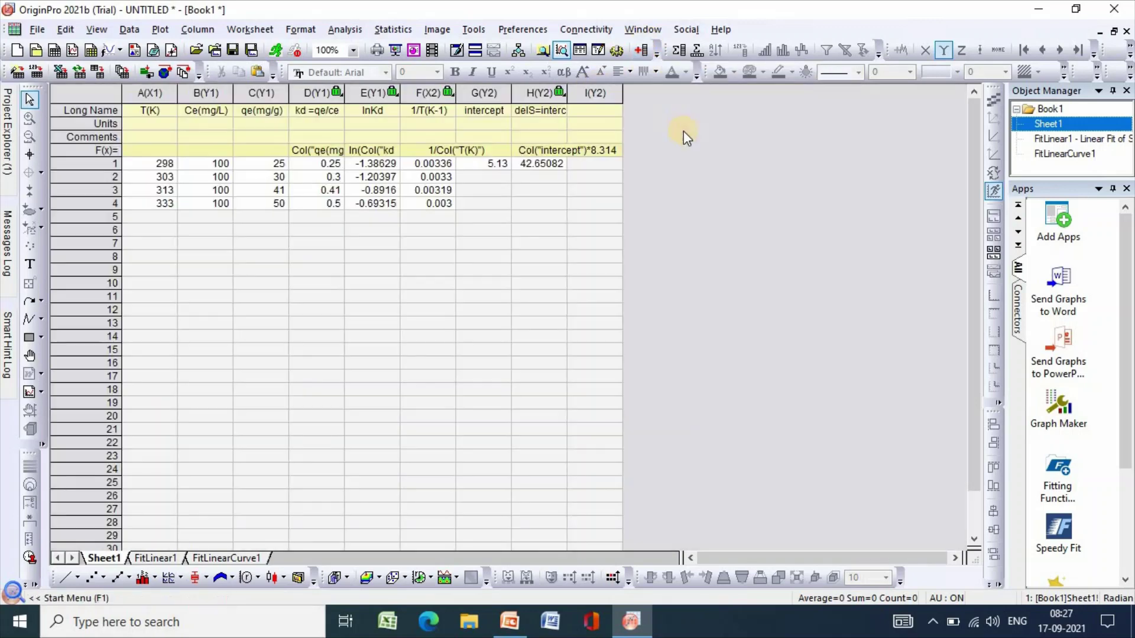
click(596, 111)
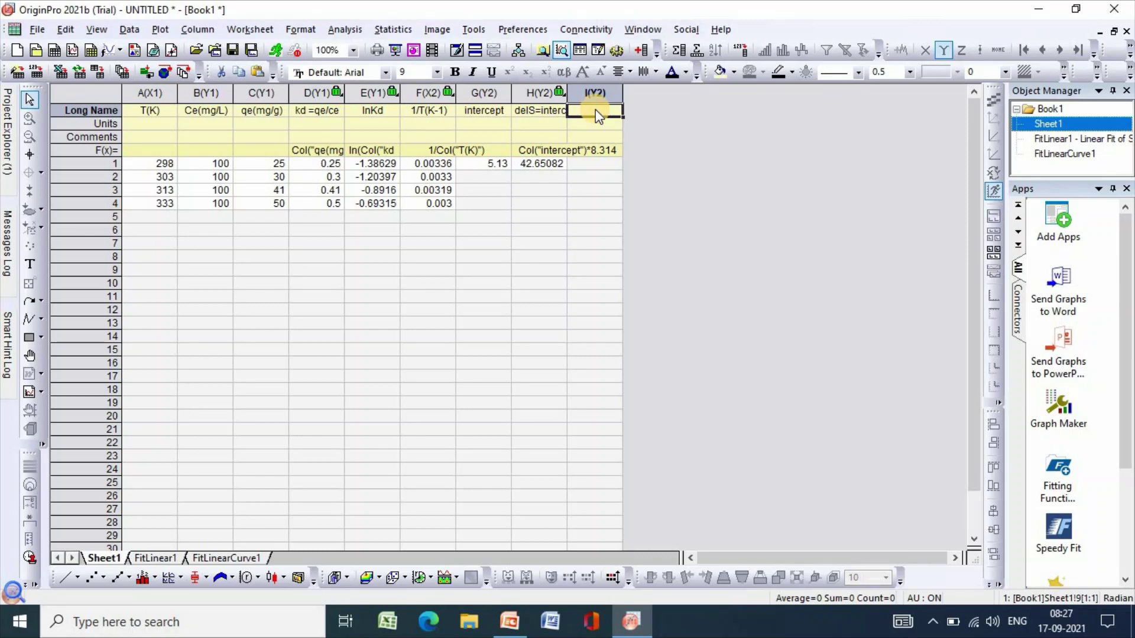
text(delH)
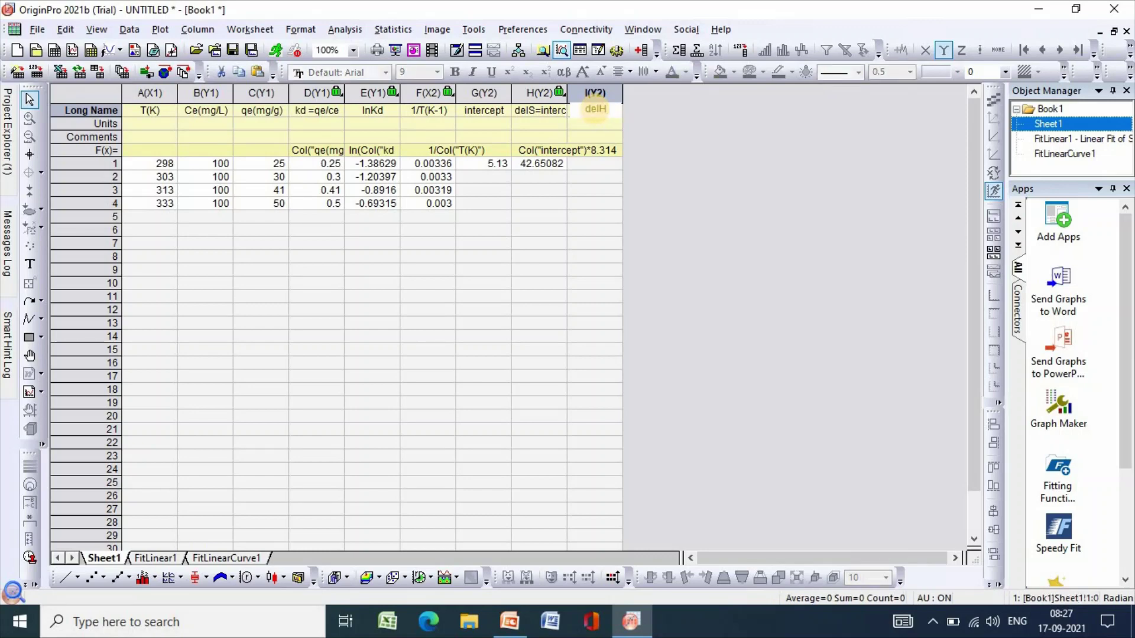
text(= slope)
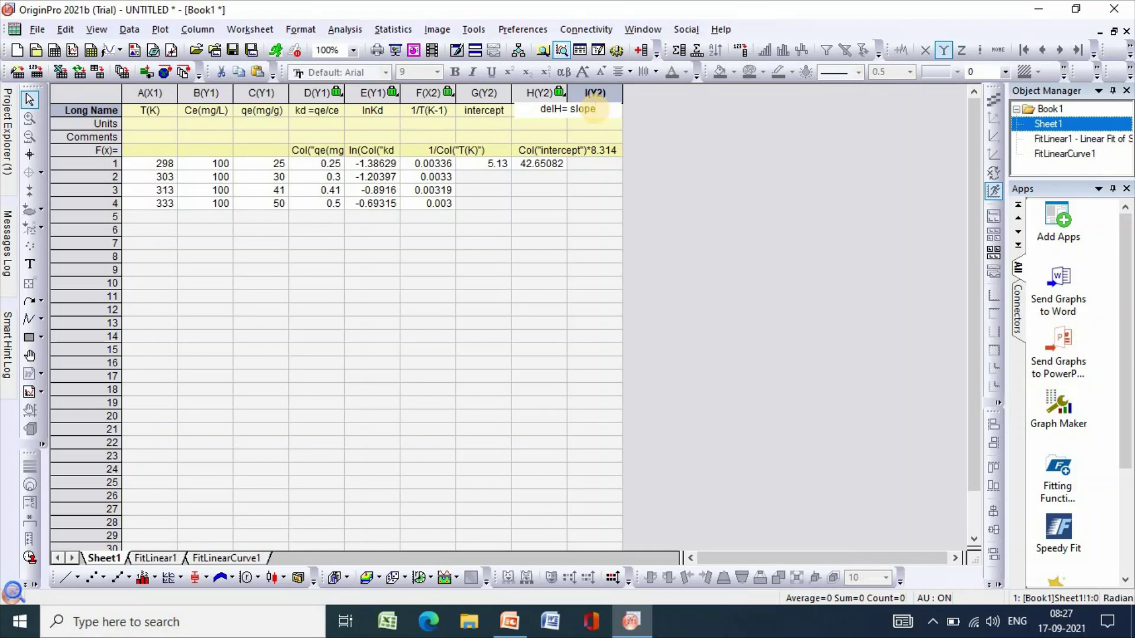
text(*R)
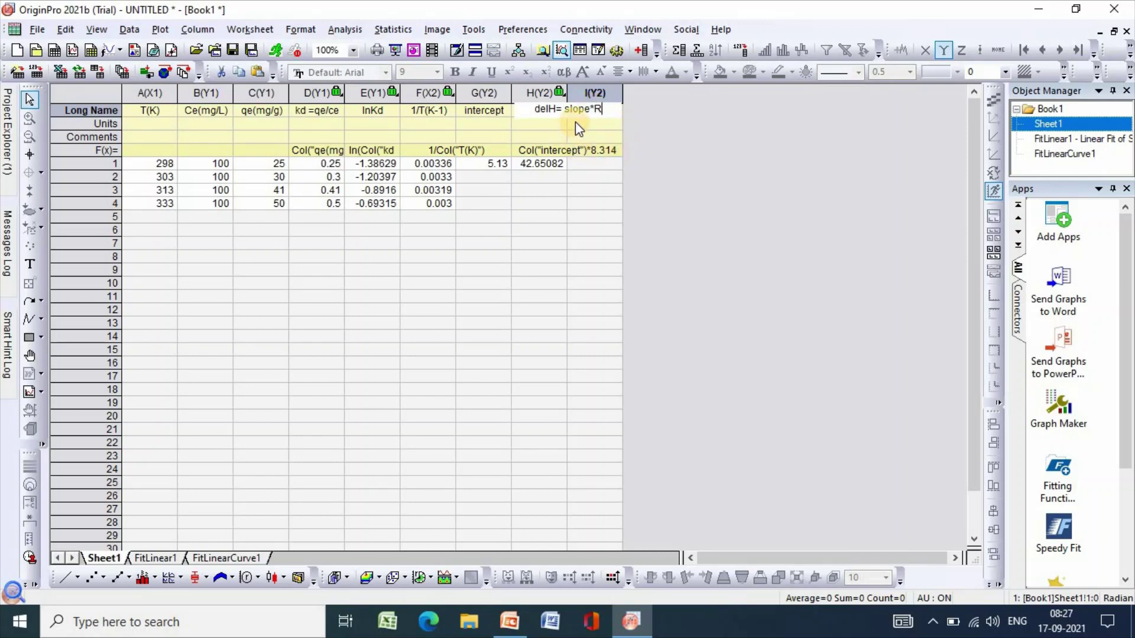
click(614, 126)
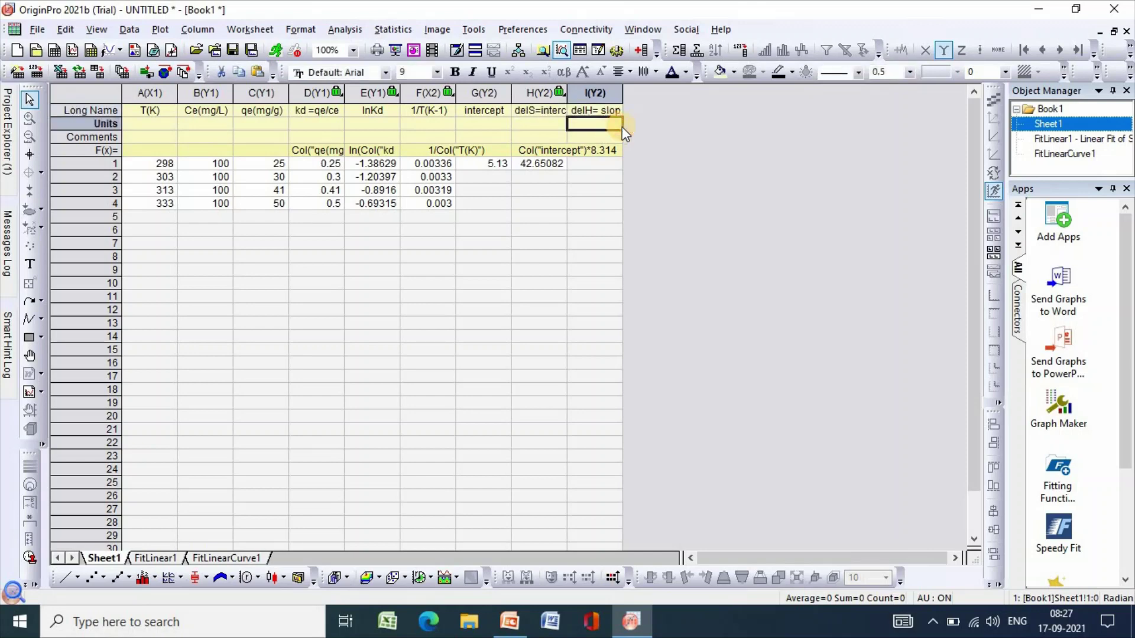
Check the slope in the fit results table on the lnKd graph, and return to the data worksheet
click(1097, 30)
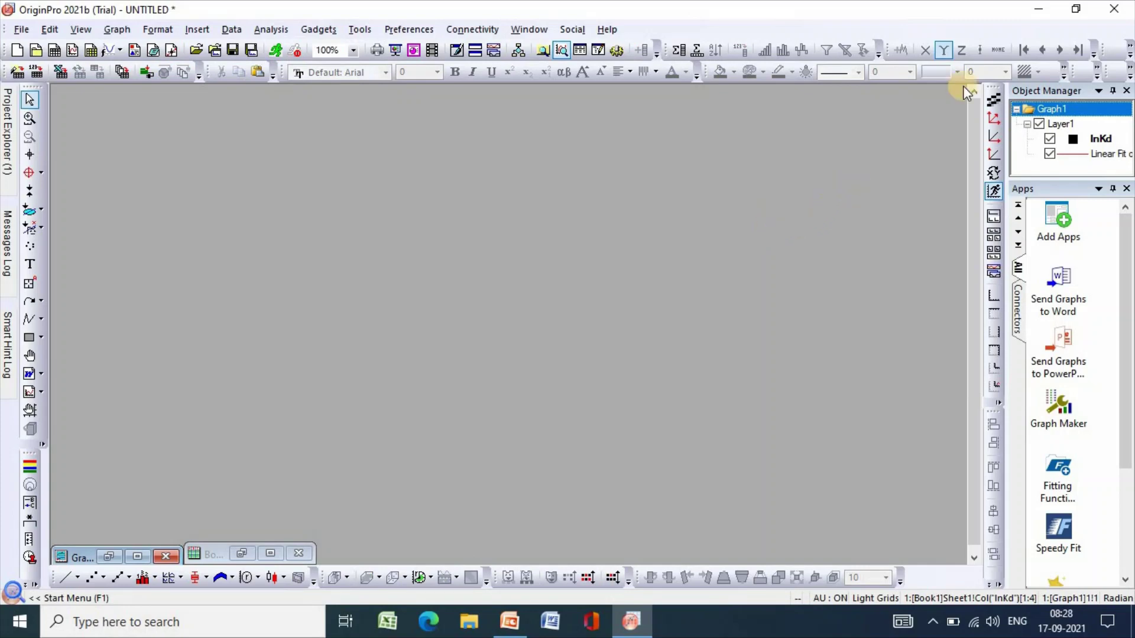
click(140, 557)
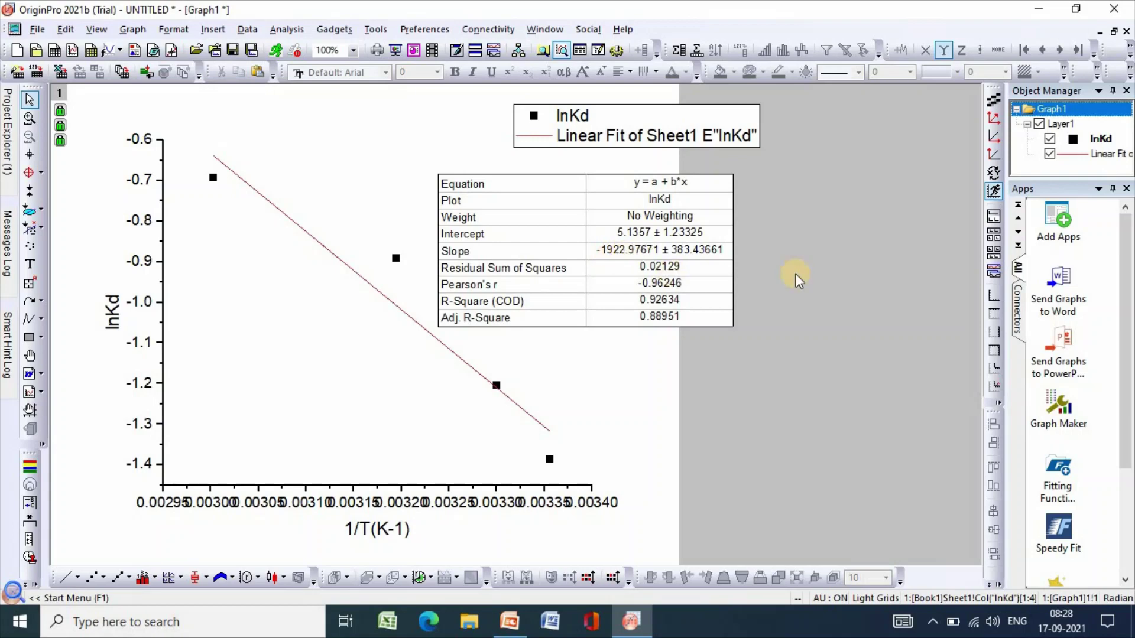
click(1100, 31)
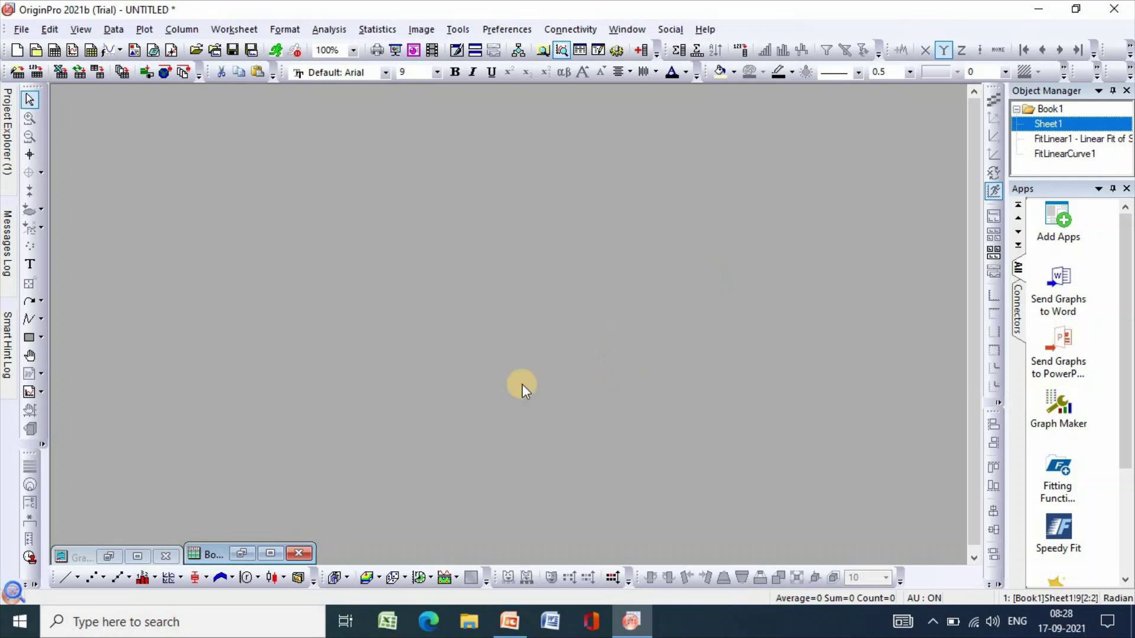
click(268, 553)
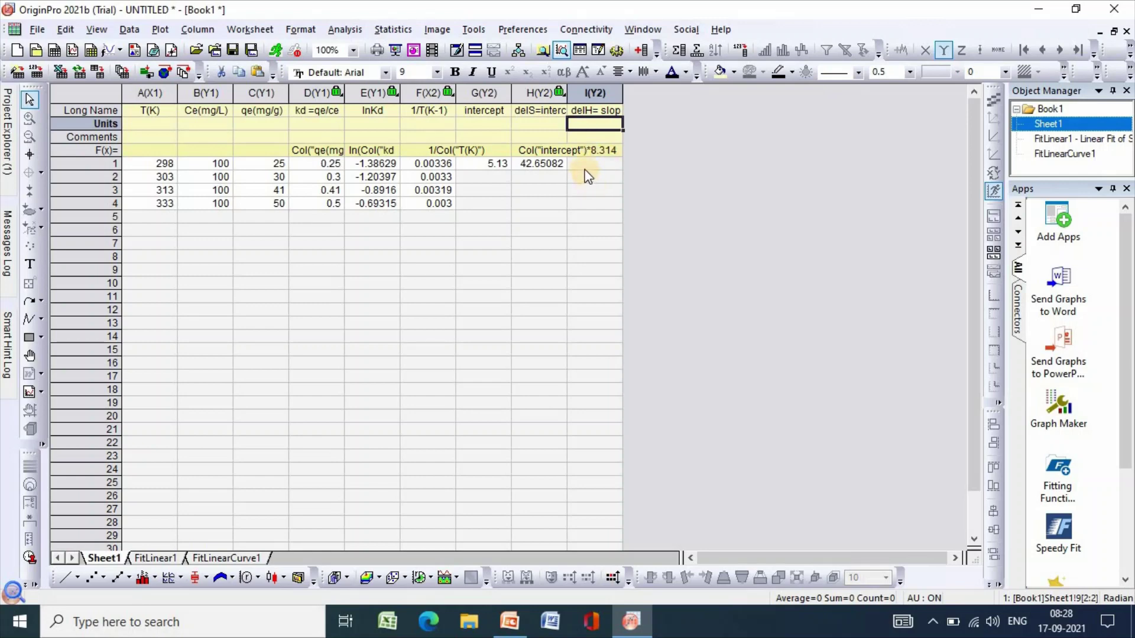
click(588, 166)
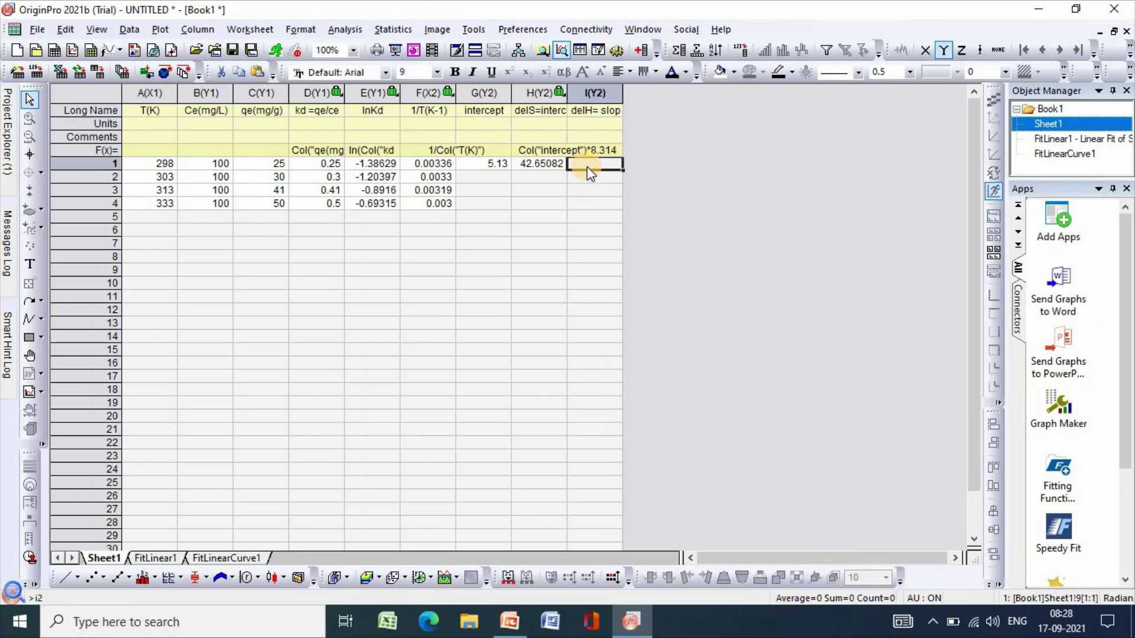
text(1)
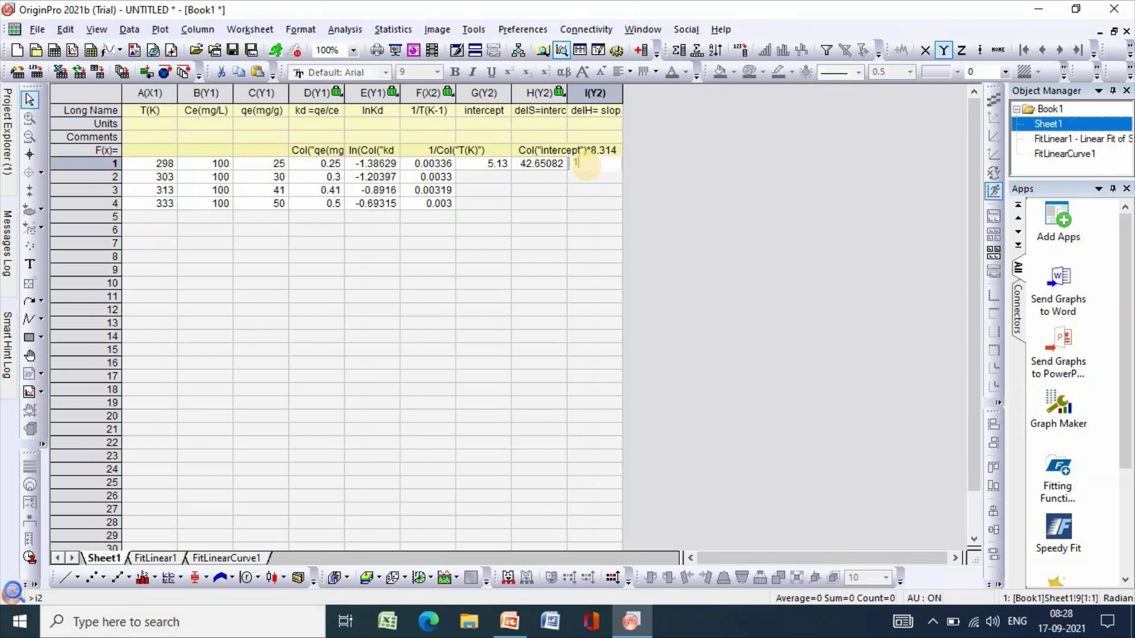
text(.922)
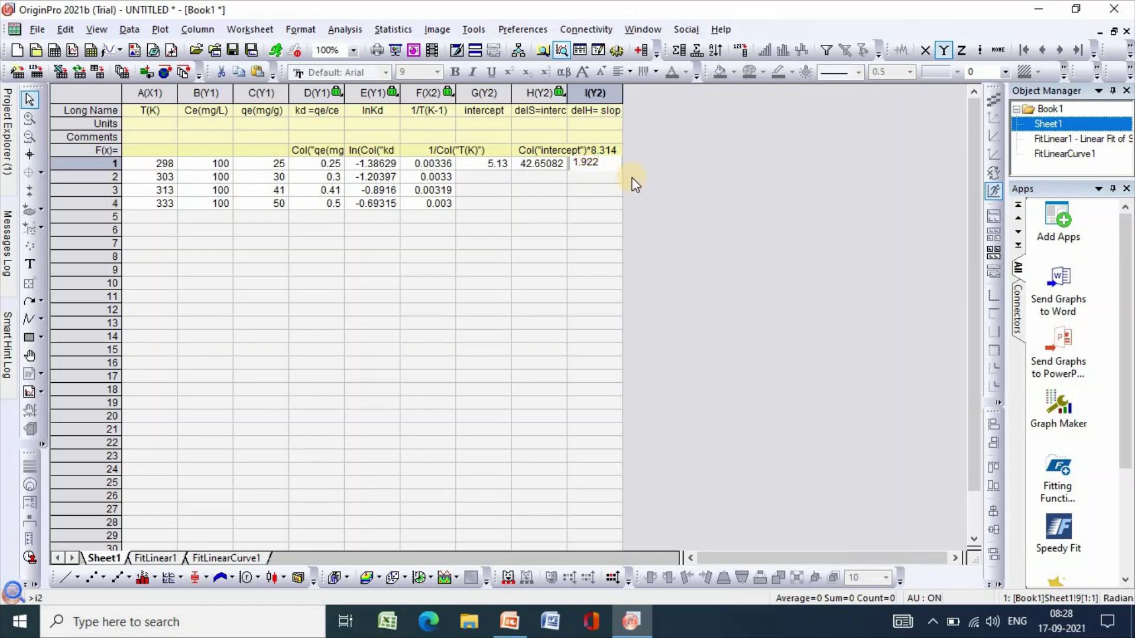
key(BackSpace)
key(BackSpace)
key(BackSpace)
key(BackSpace)
key(BackSpace)
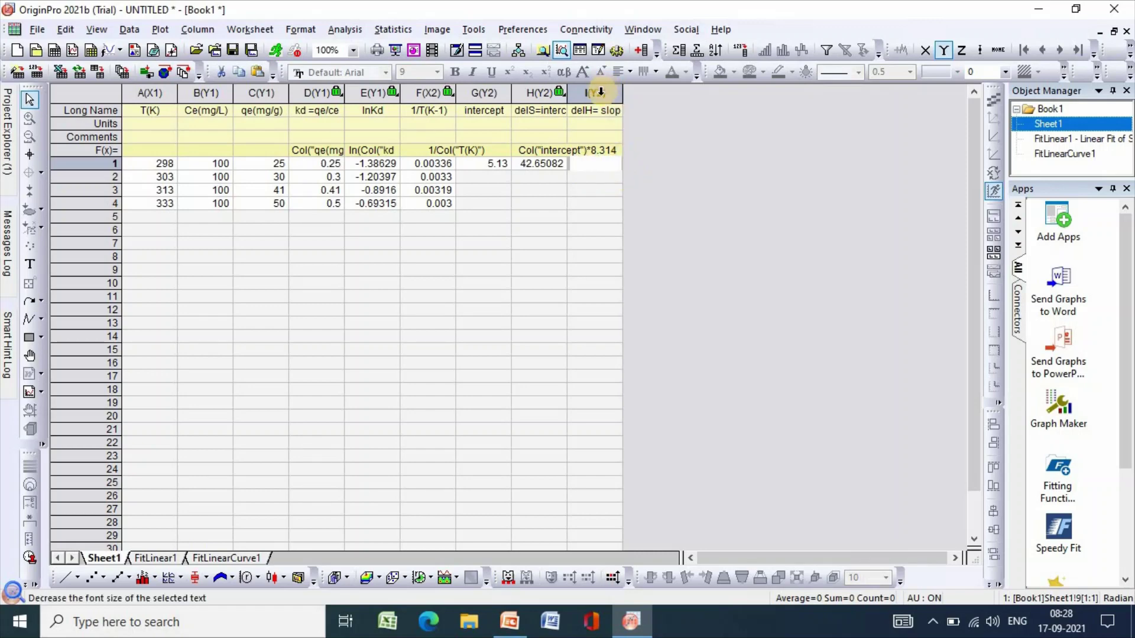
Set the values of the delH column with the formula 1.922*8.314
click(595, 95)
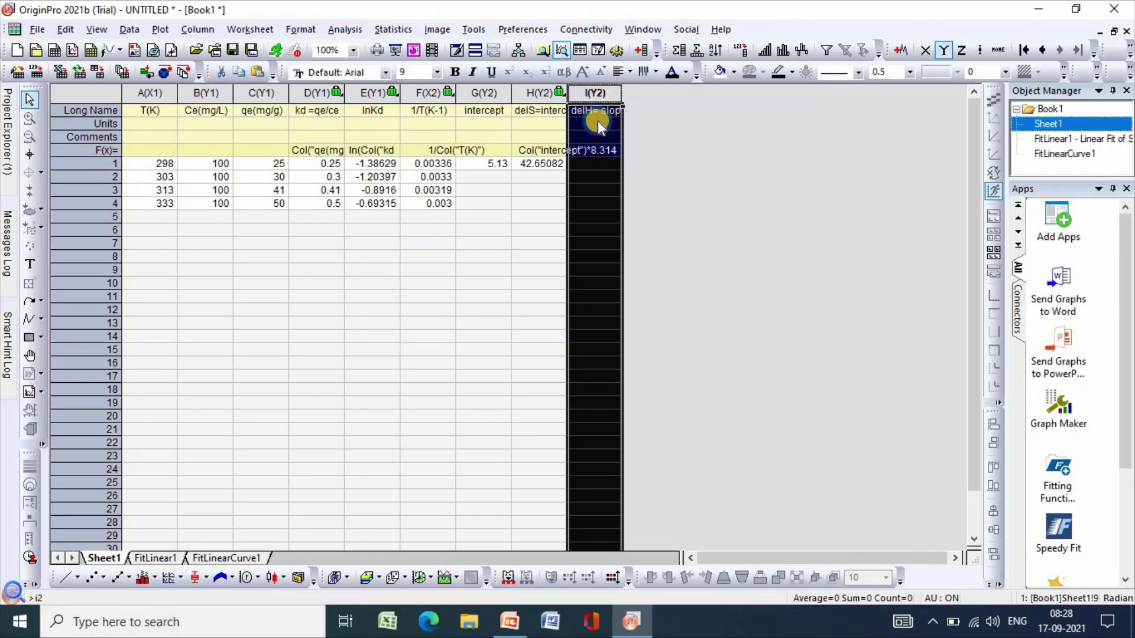
right_click(597, 121)
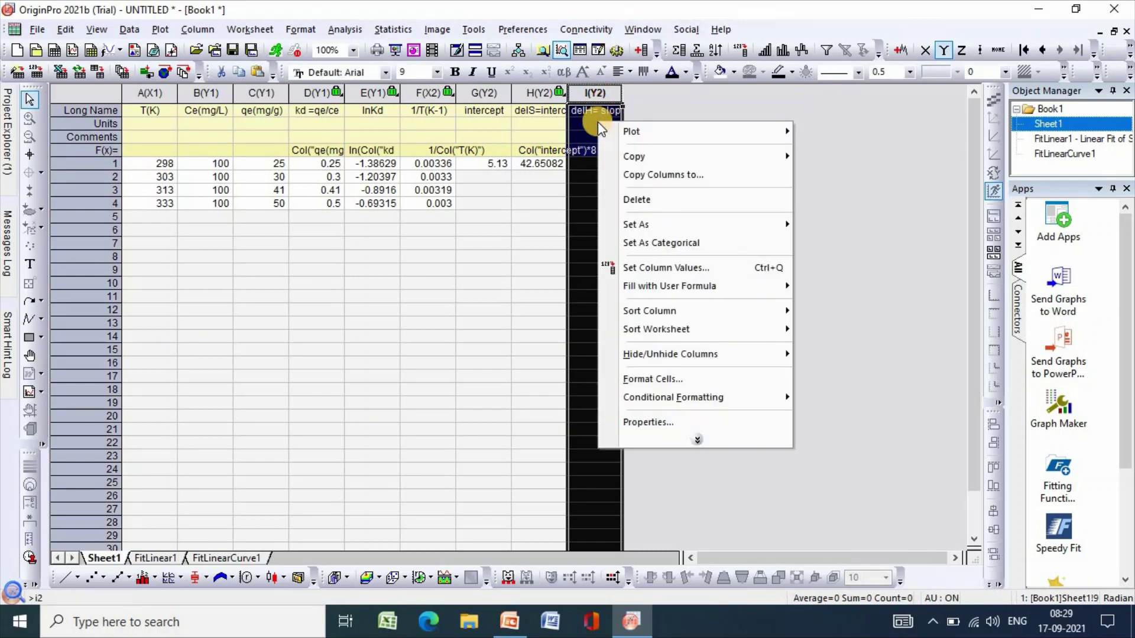
click(652, 269)
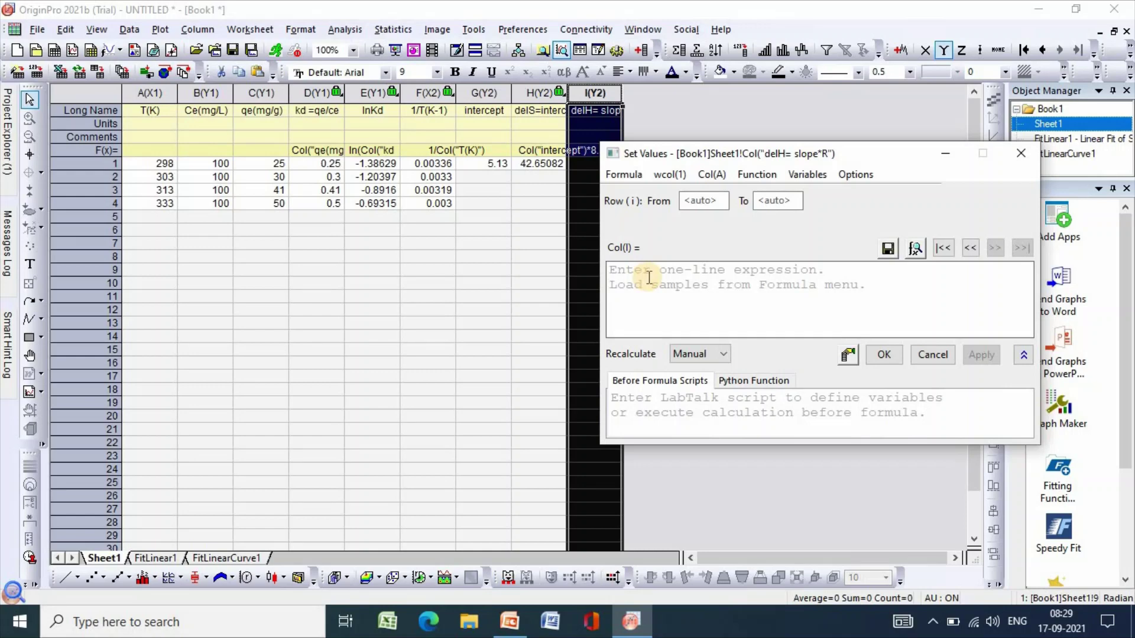
text(1.)
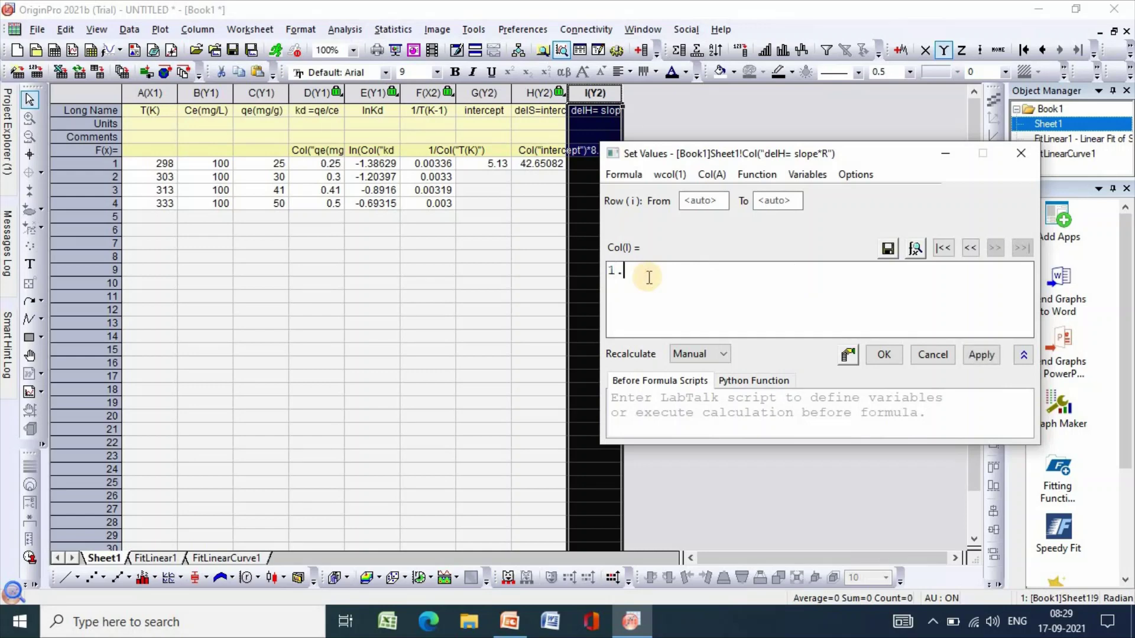
text(922*8.314)
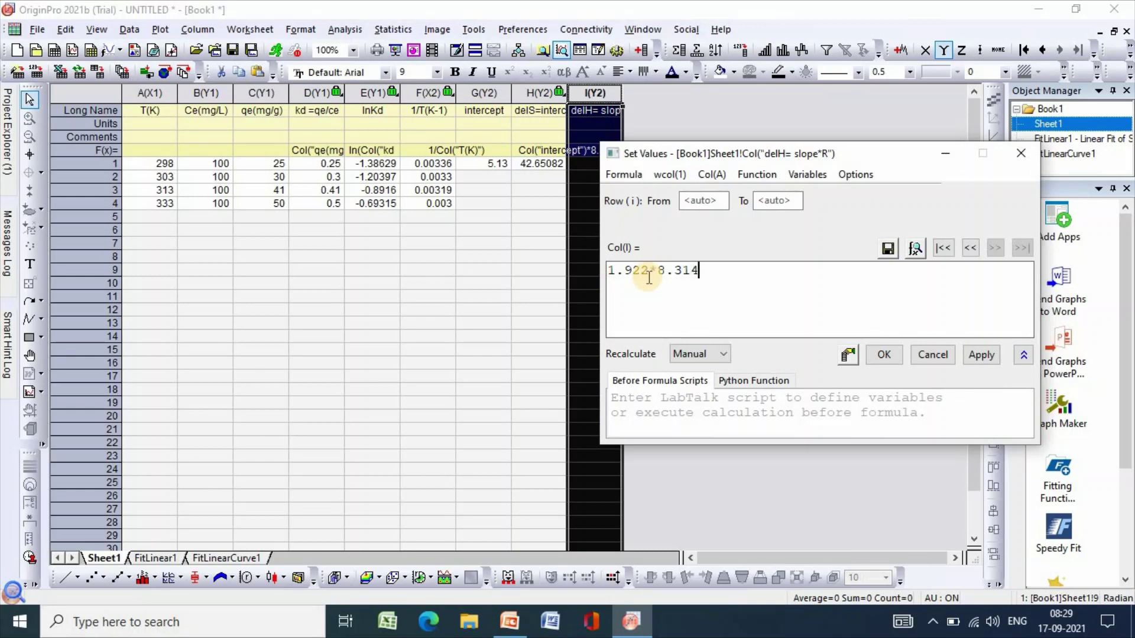
click(982, 356)
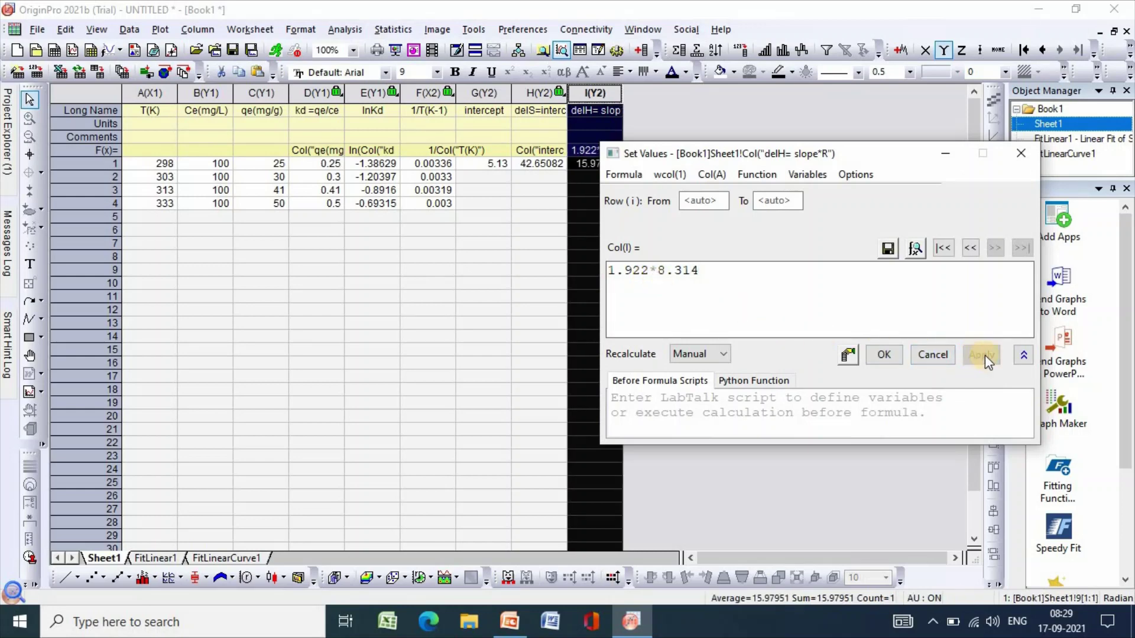
click(884, 354)
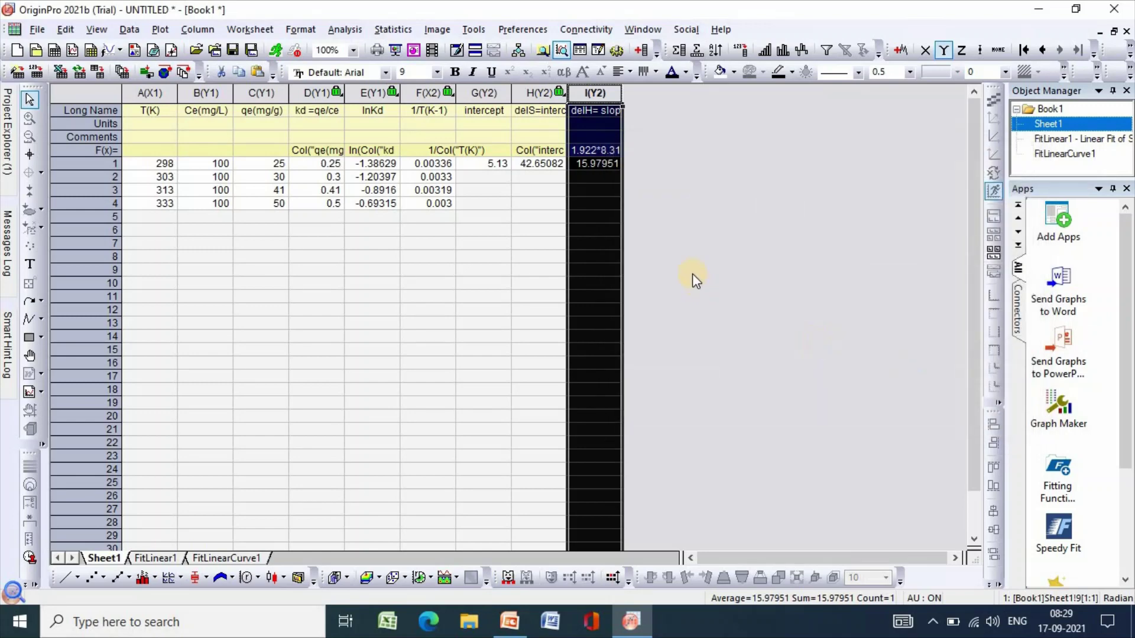
click(609, 166)
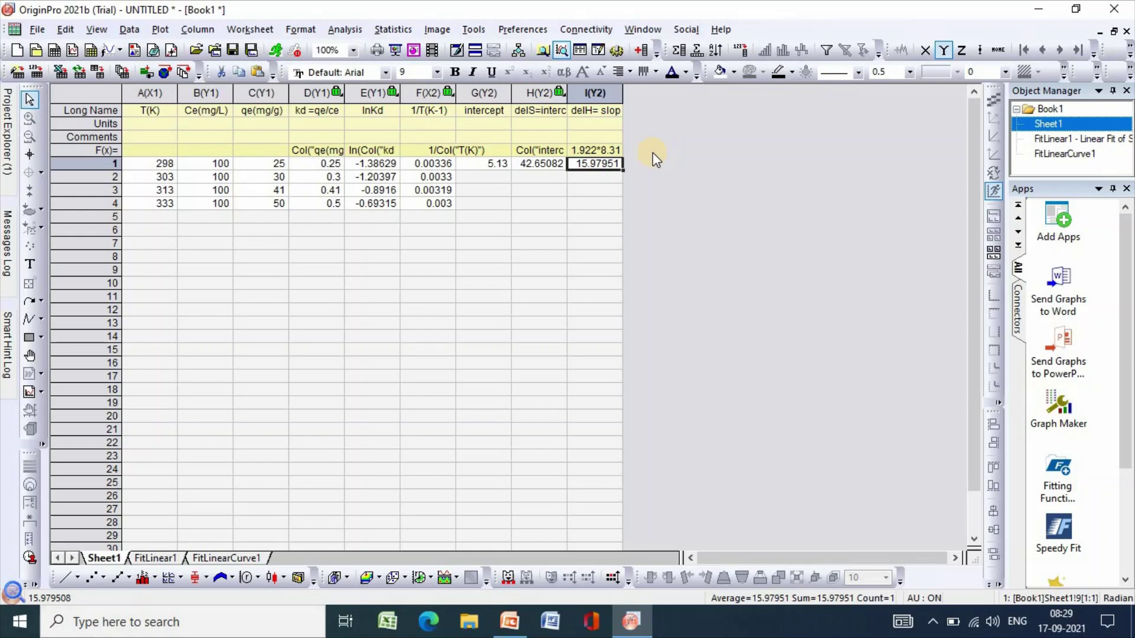
Add another column after delH and give it the long name "delG =delH-T*delS"
click(642, 49)
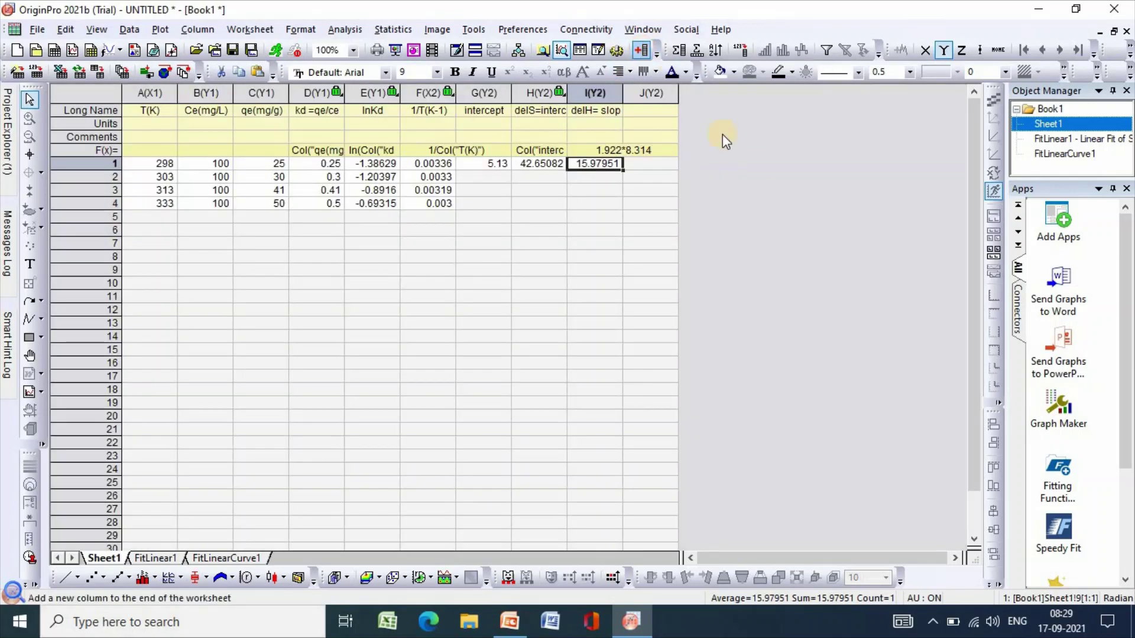
click(650, 115)
text(del)
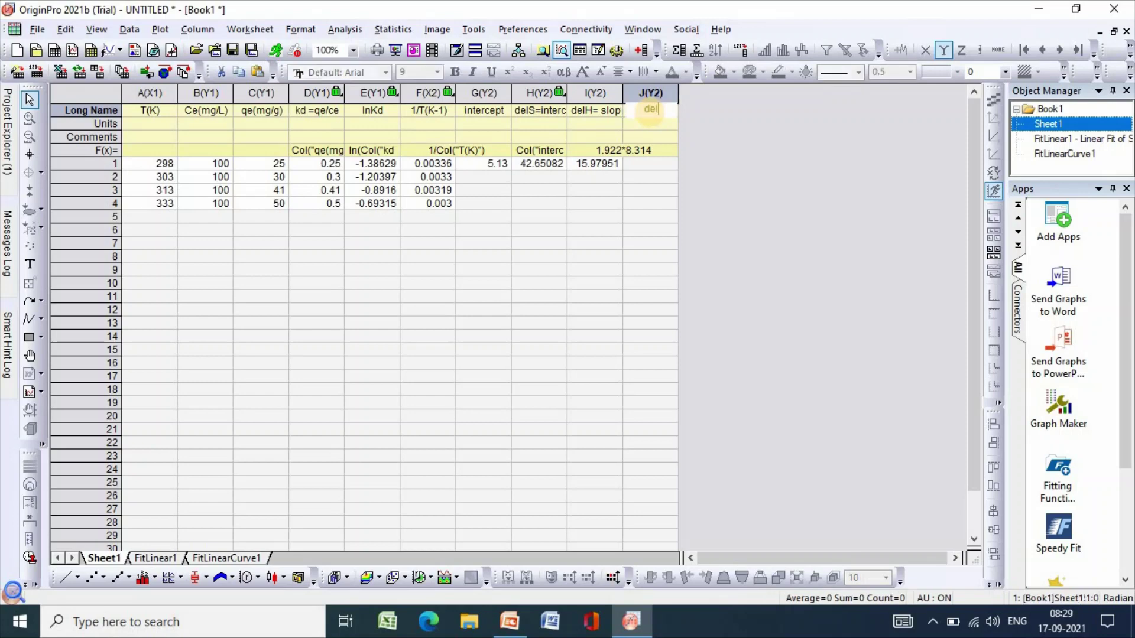
text(G =delH-)
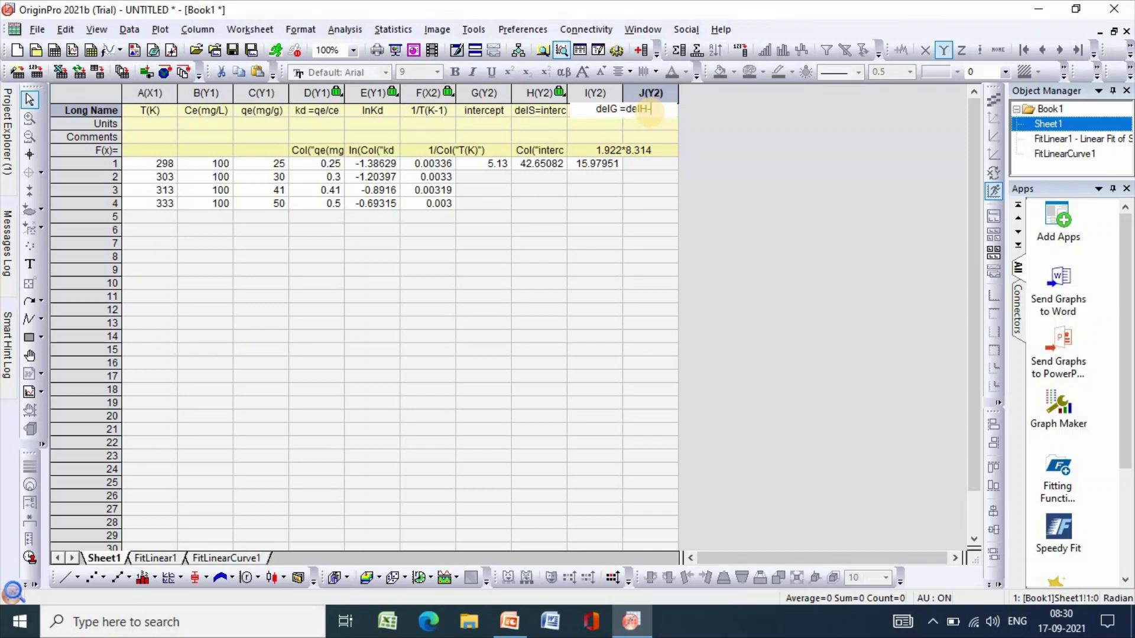
text(T*delS)
click(685, 172)
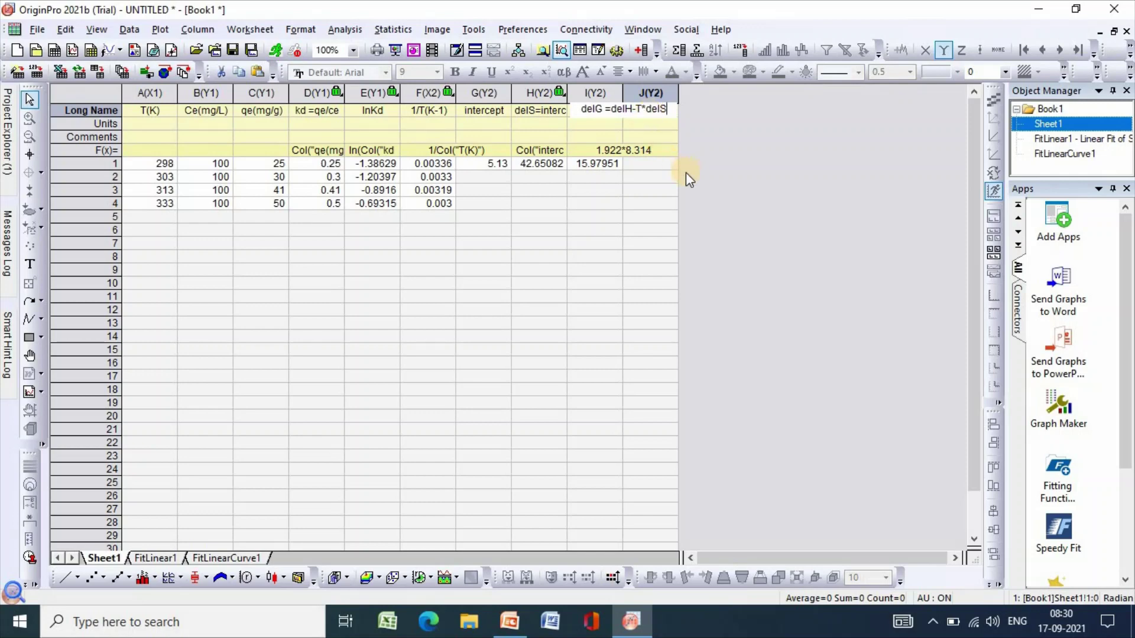
click(650, 178)
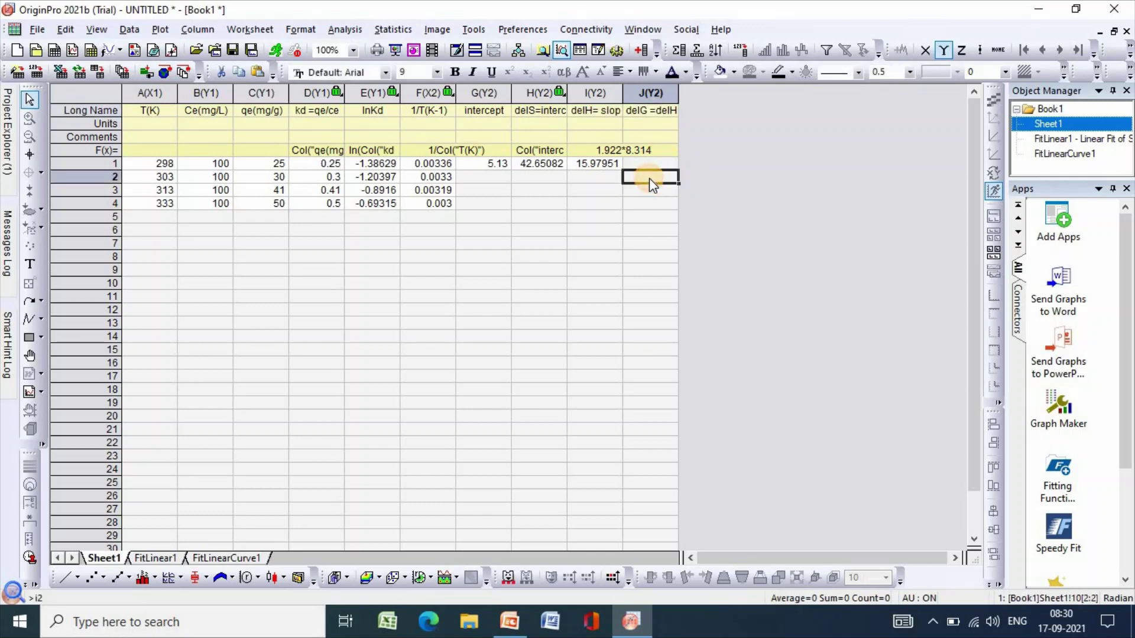
Set the values of the delG column with the formula 15.979-298*42.65
click(643, 96)
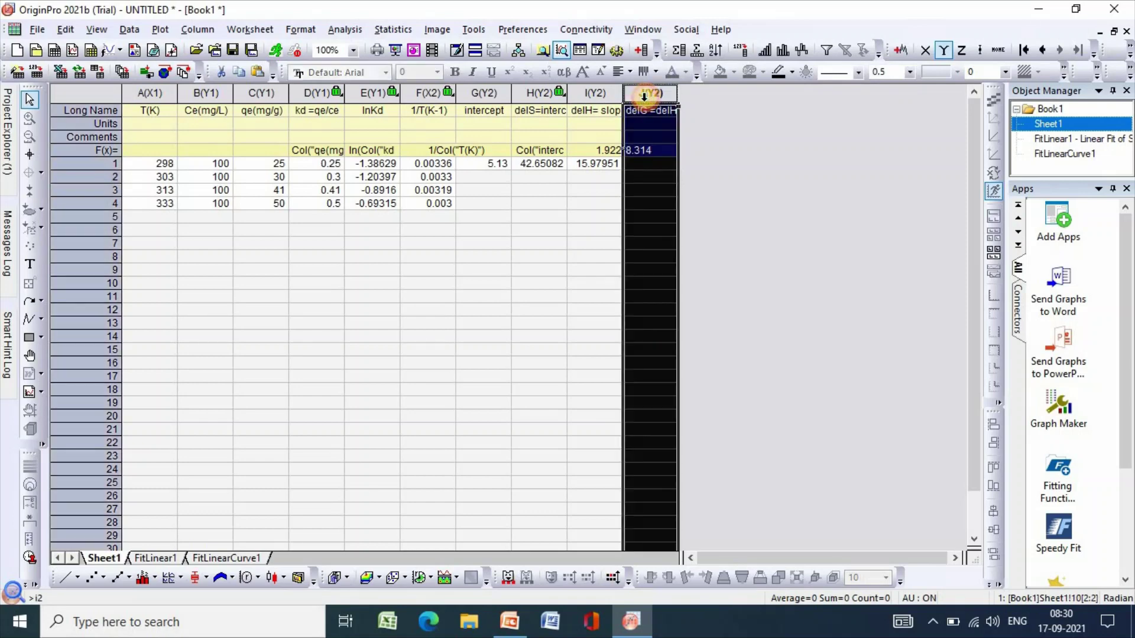
right_click(643, 96)
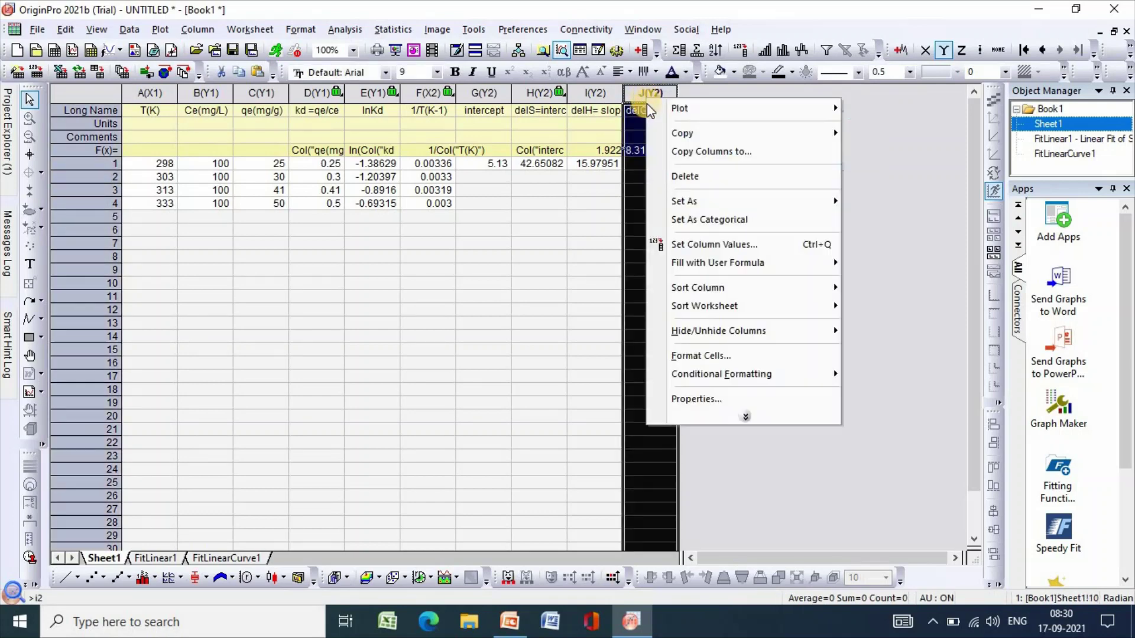
click(711, 242)
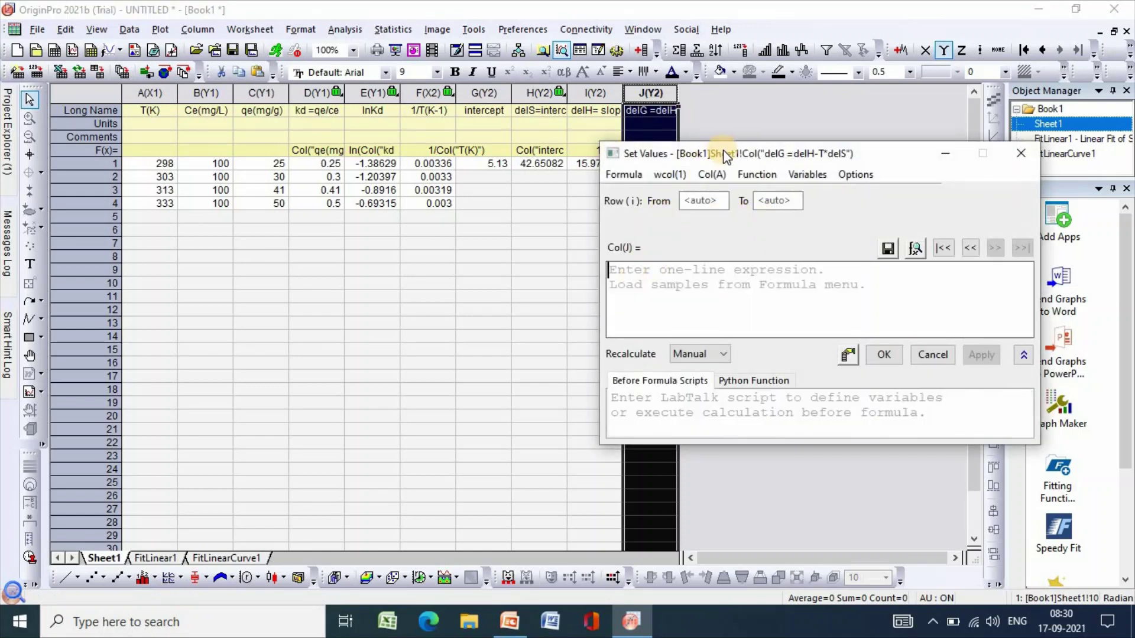
click(716, 154)
drag(717, 155, 809, 144)
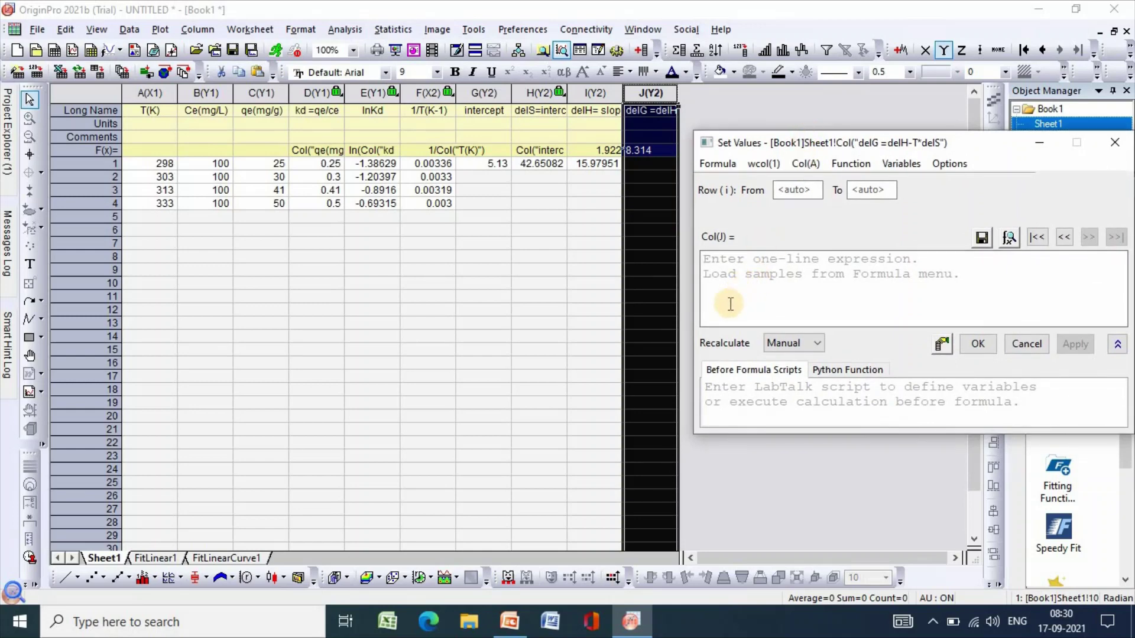
text(15.)
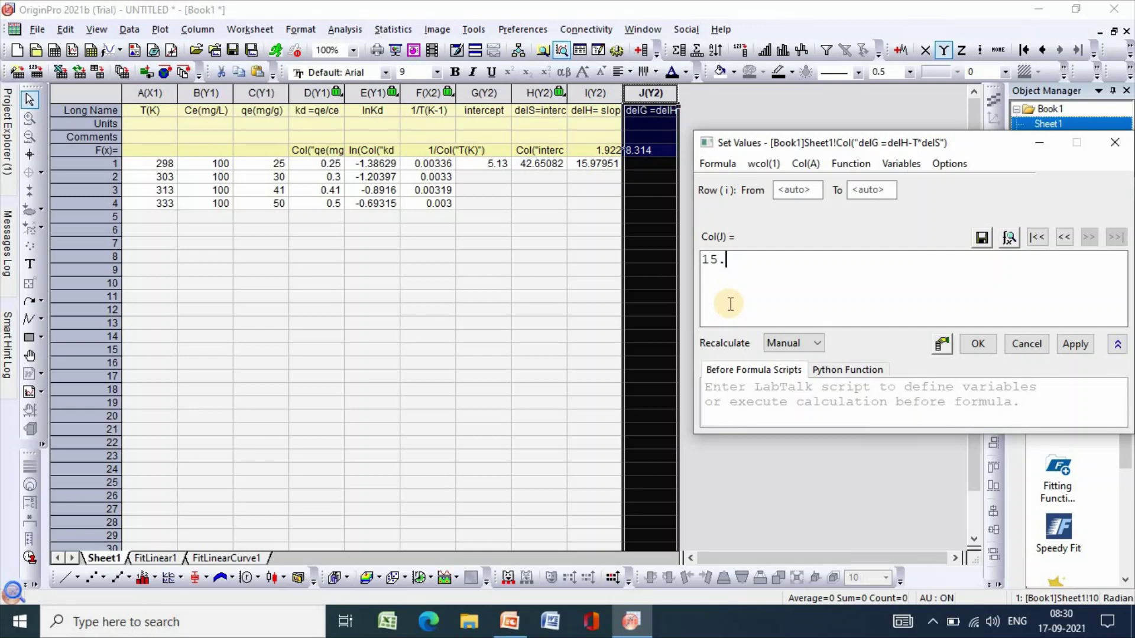
text(979-)
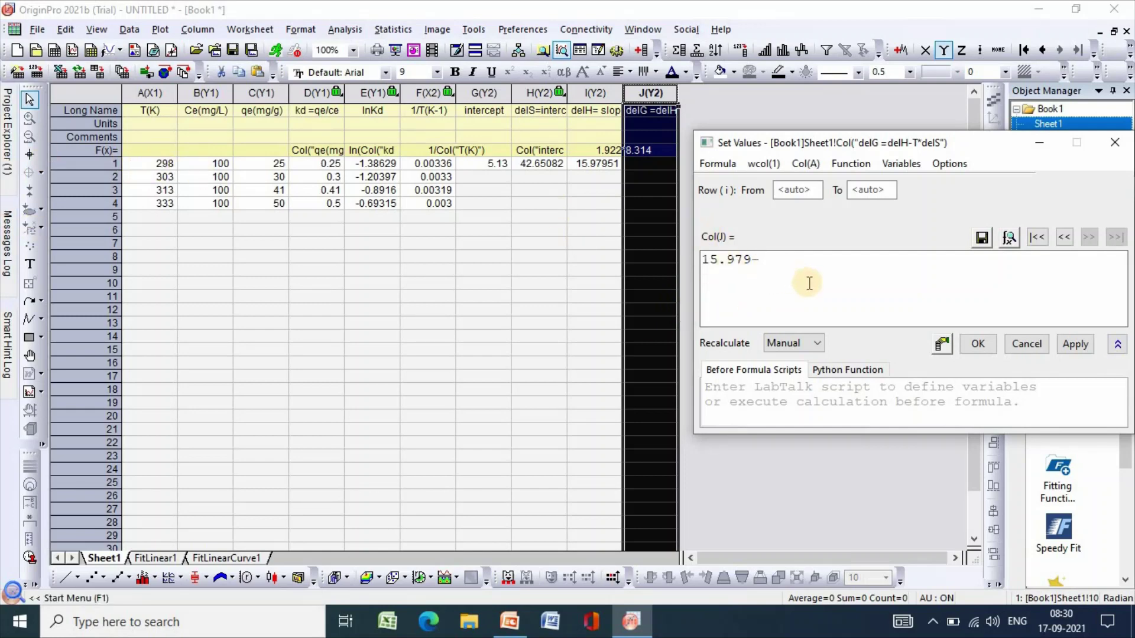
text(298*)
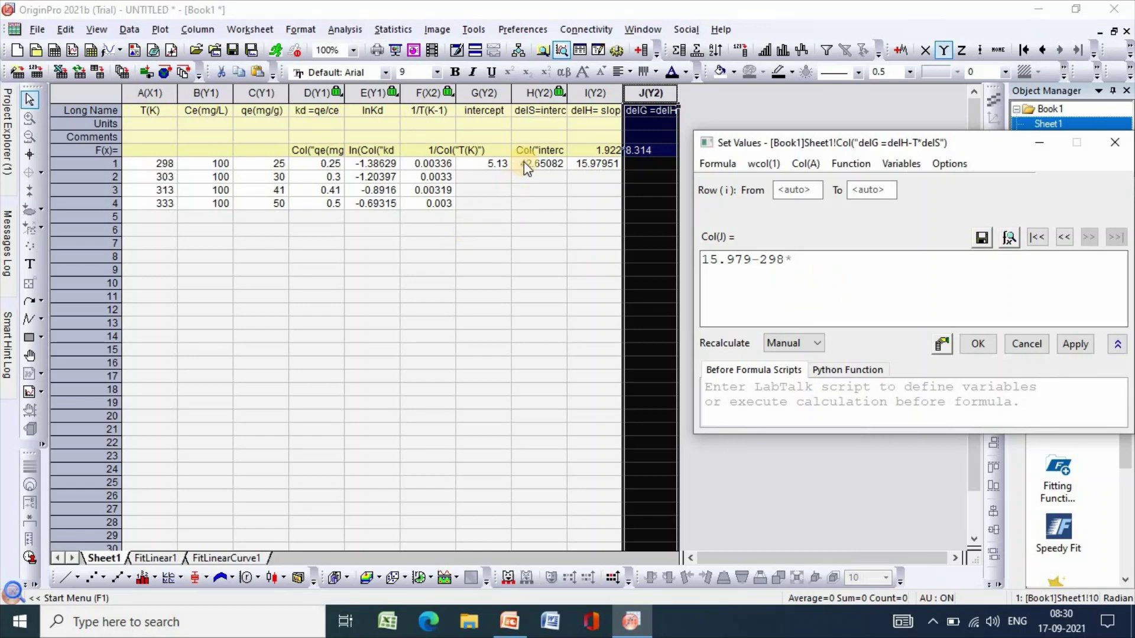
text(42)
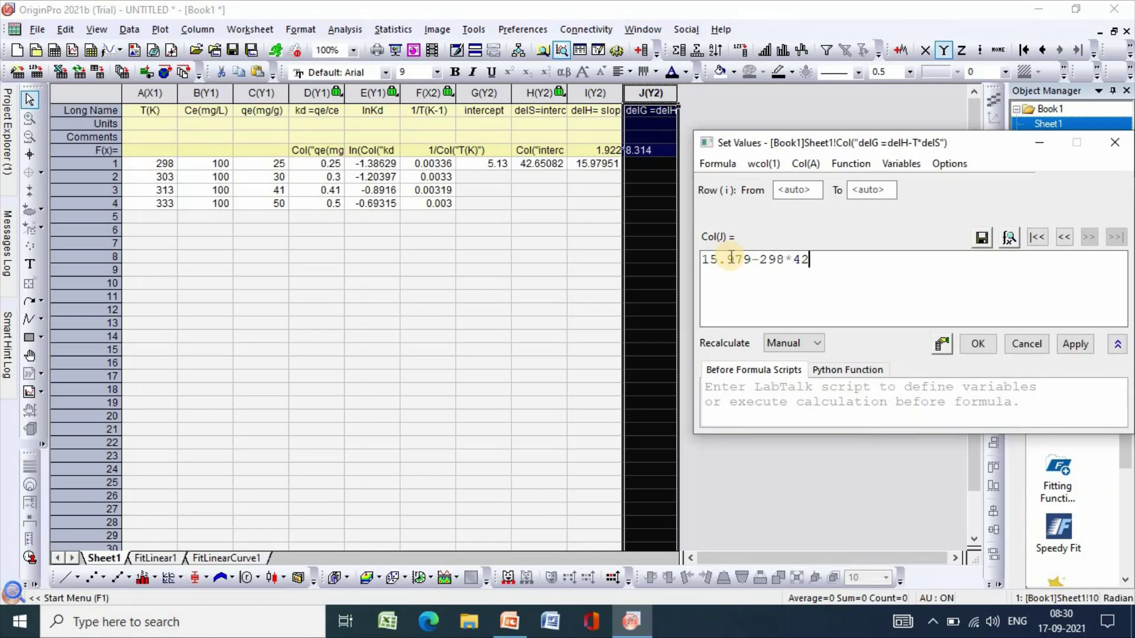
text(.65)
click(1075, 345)
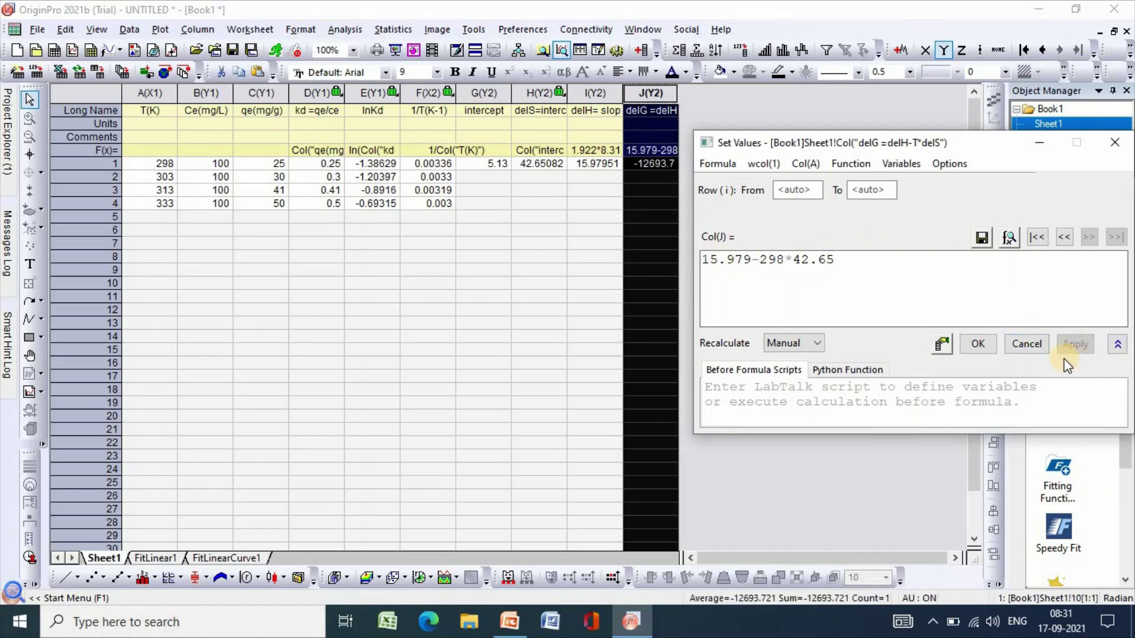
click(976, 343)
click(1009, 339)
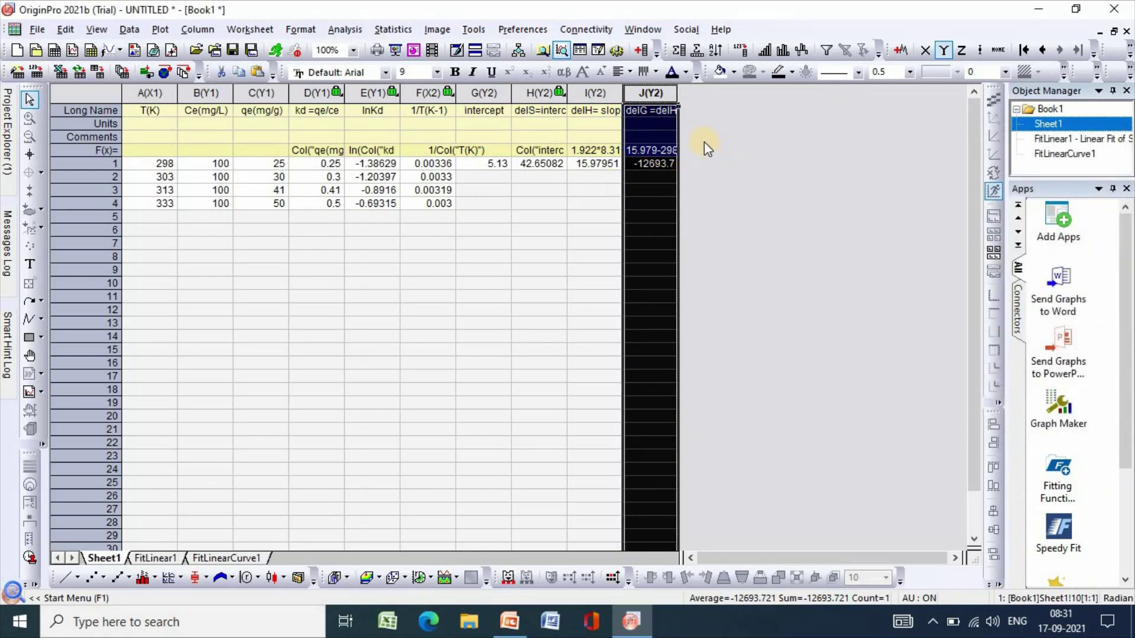
click(696, 104)
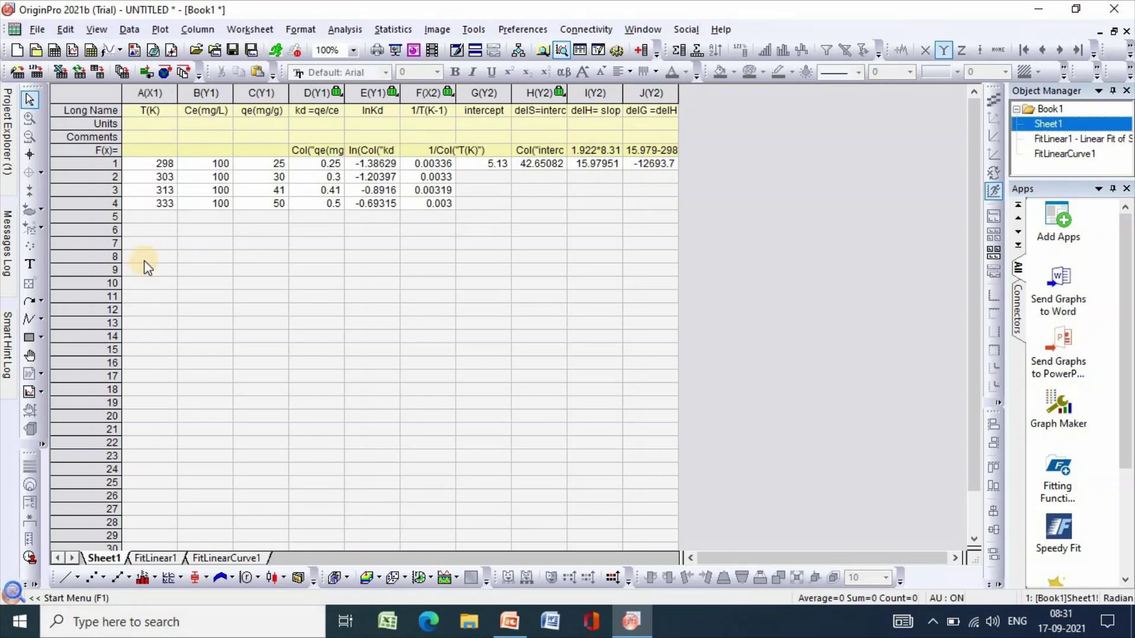
click(165, 177)
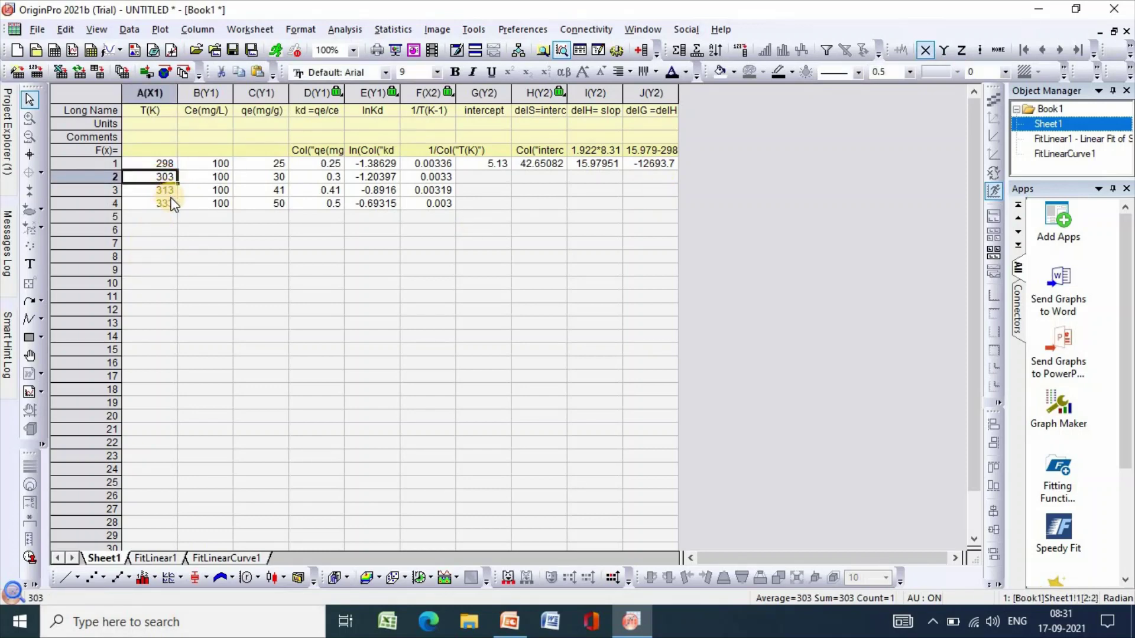
click(168, 192)
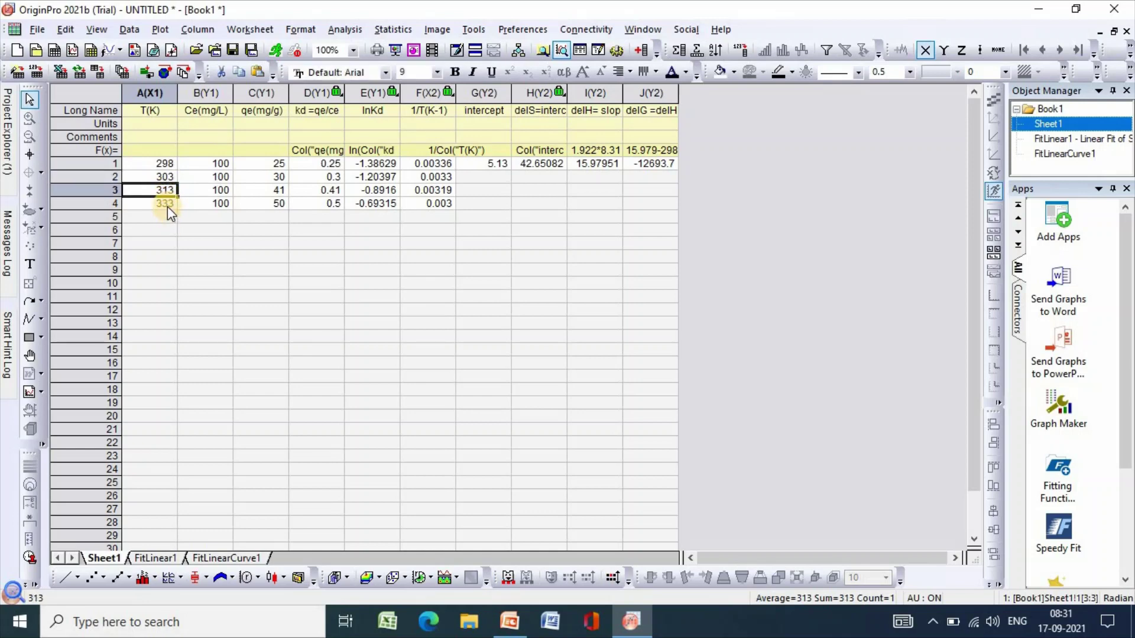
click(168, 205)
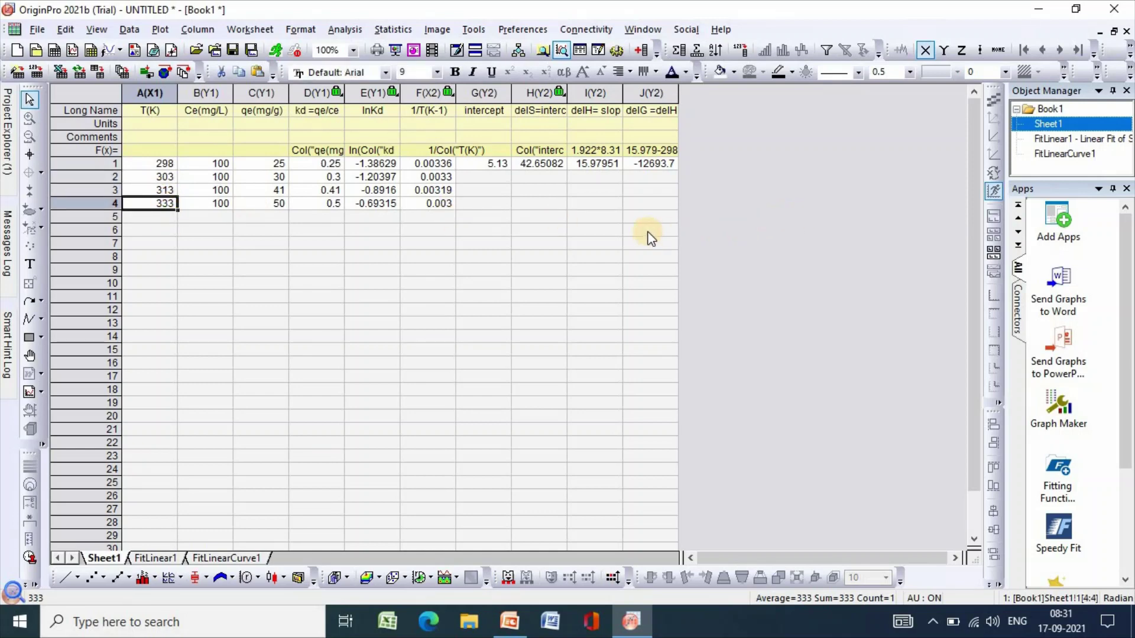